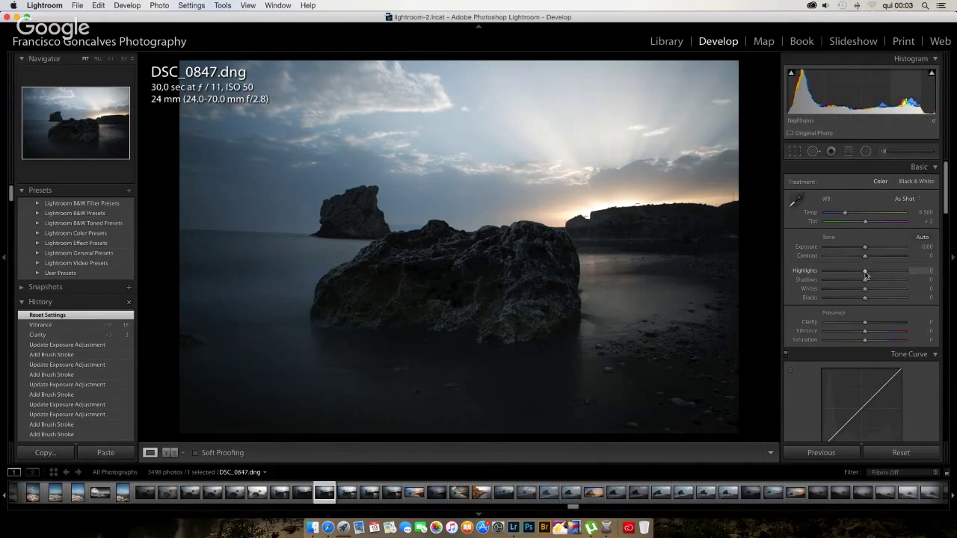
Recover the sky and the foreground rock by setting Highlights to −100 and Shadows to +100
drag(865, 273, 905, 282)
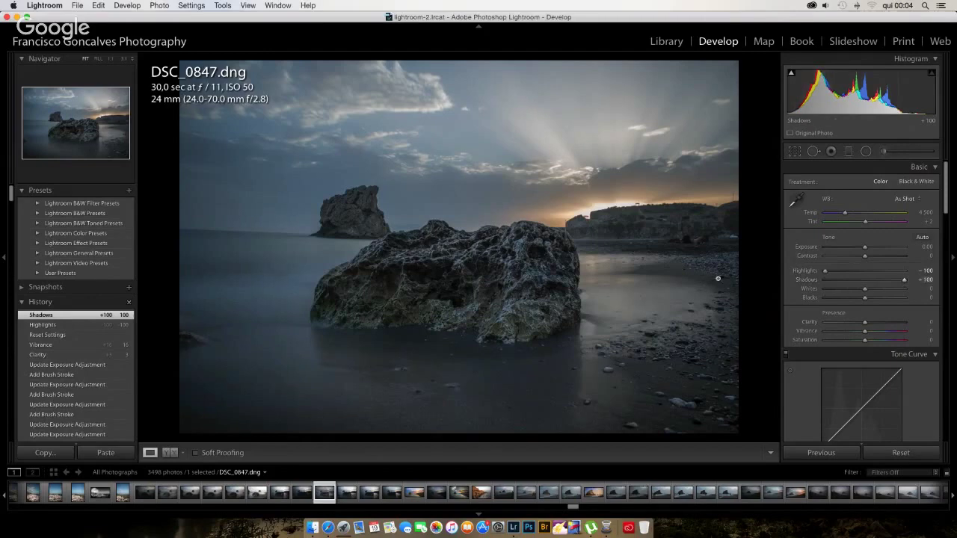
double_click(906, 281)
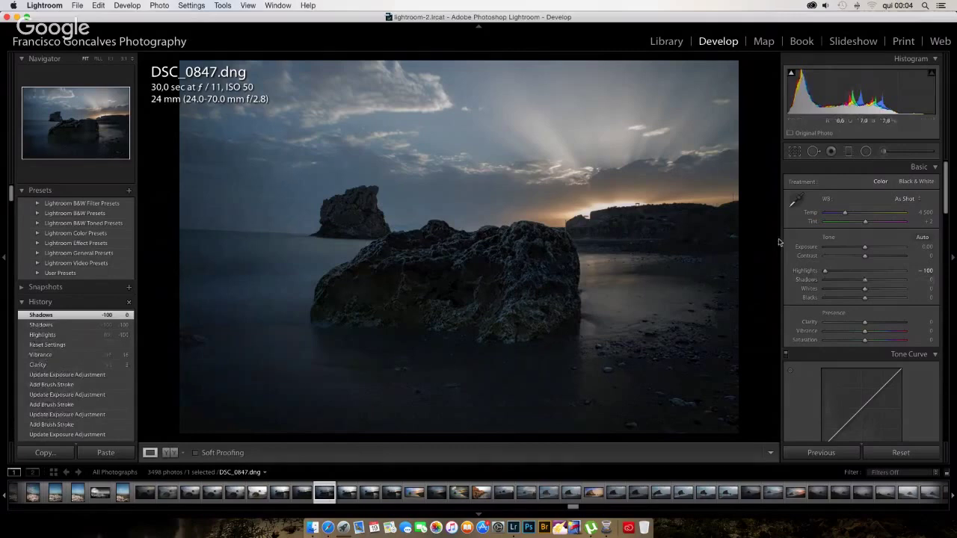
drag(864, 280, 913, 283)
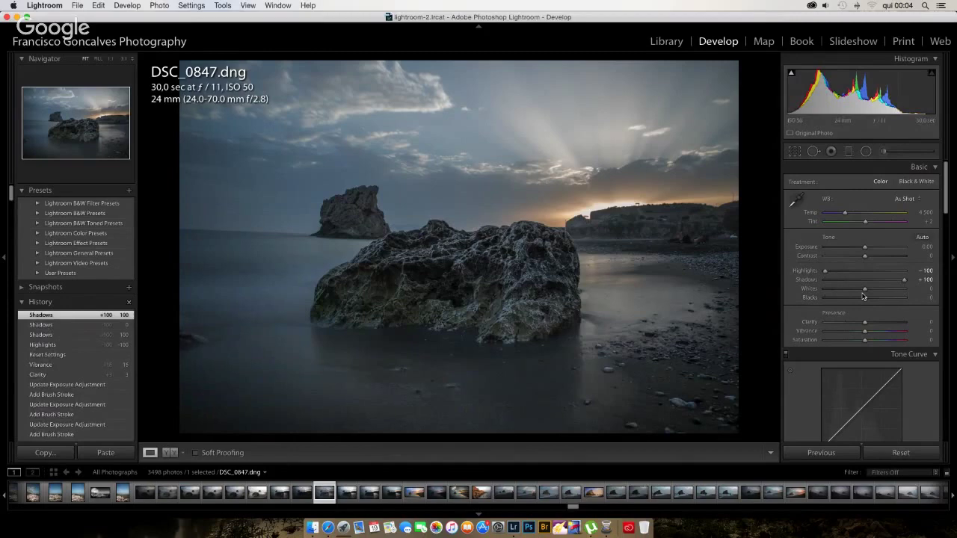
Set Whites to +41, using the clipping preview to judge the brightest areas near the sun
drag(863, 290, 897, 292)
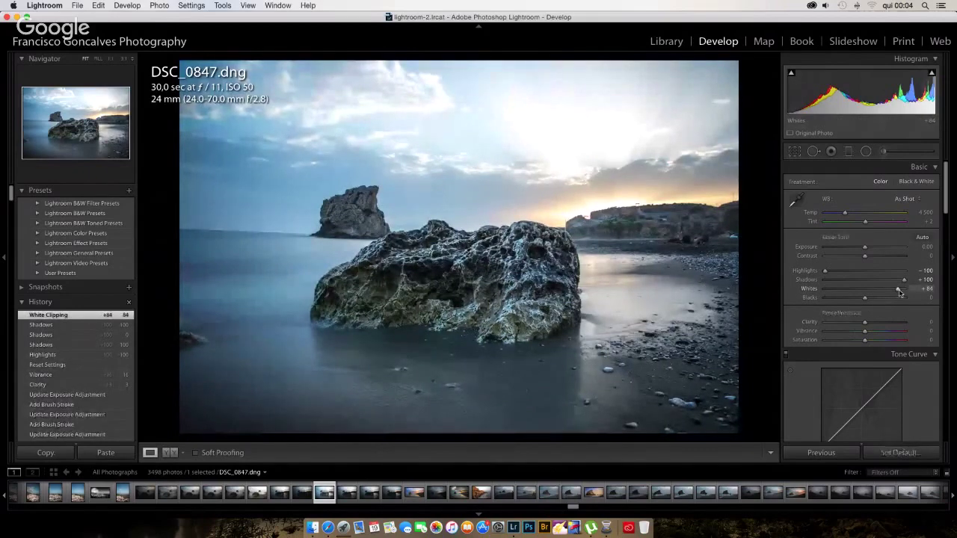
drag(900, 292, 884, 294)
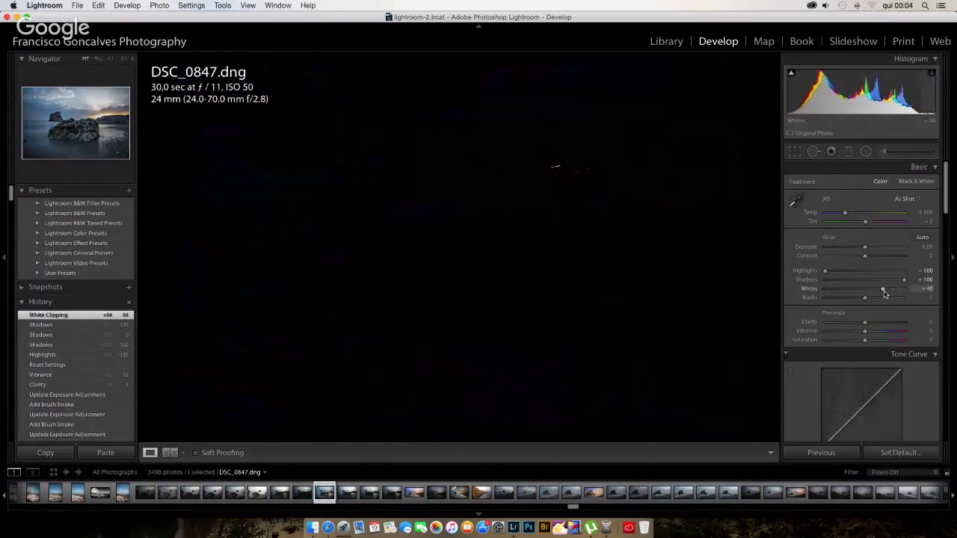
drag(884, 294, 882, 294)
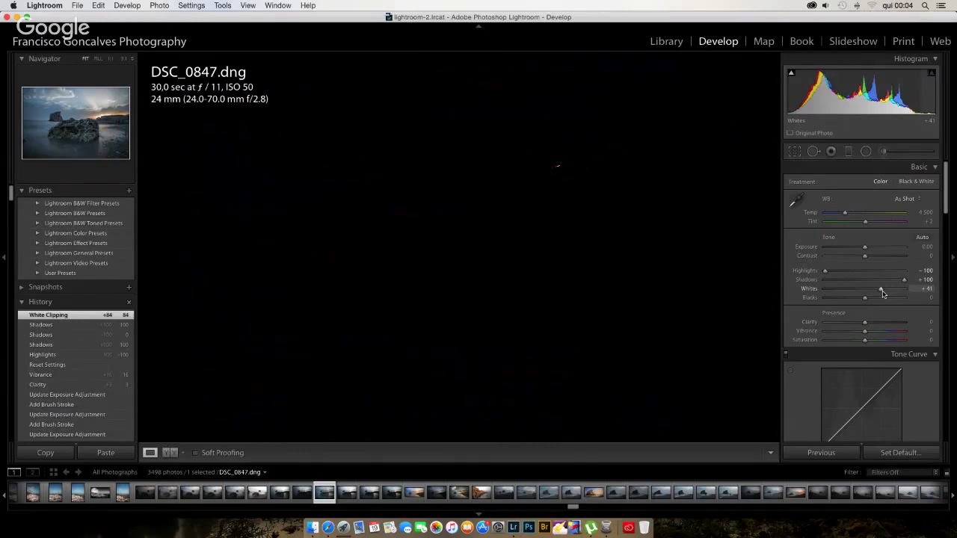
drag(882, 293, 881, 293)
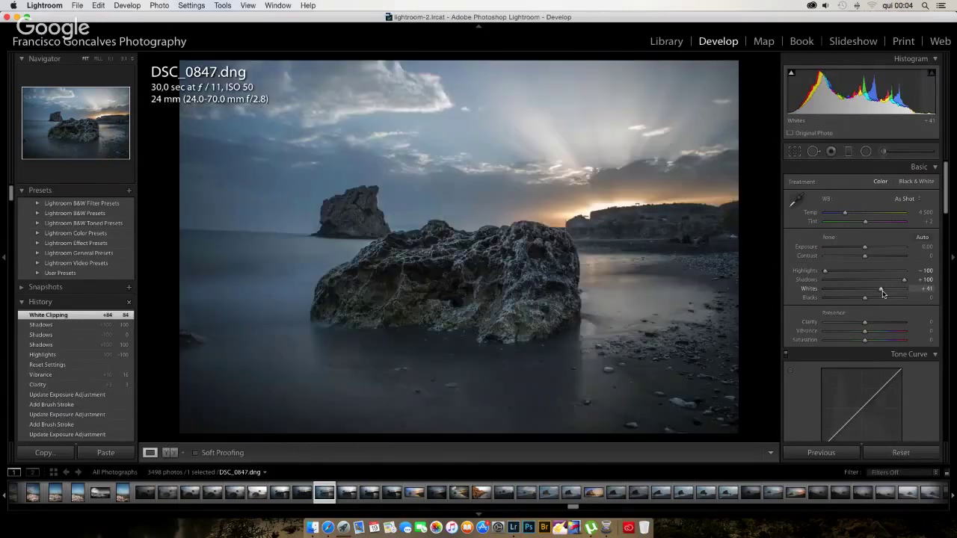
Set Blacks to −57 using the clipping preview and Exposure to +0.30, comparing the photo before and after
alt+click(865, 298)
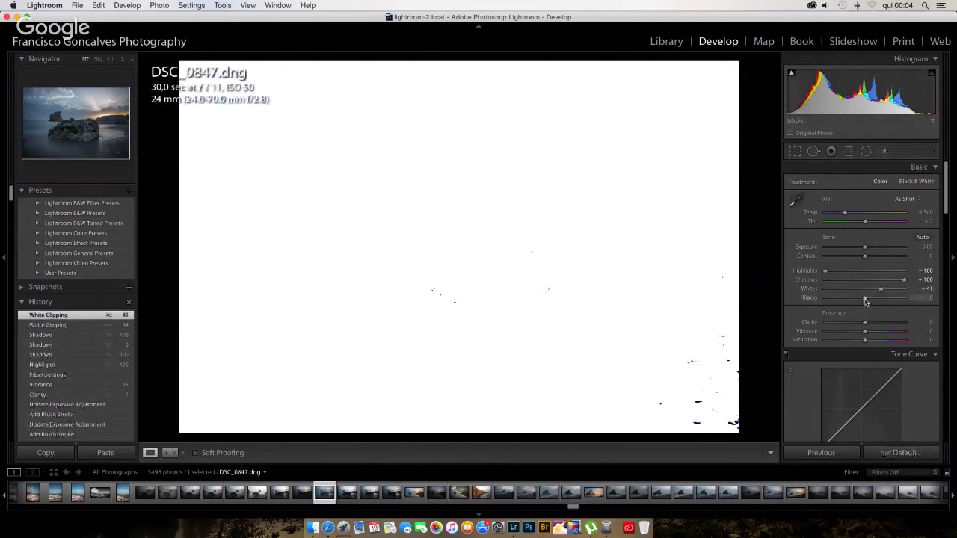
drag(864, 300, 842, 301)
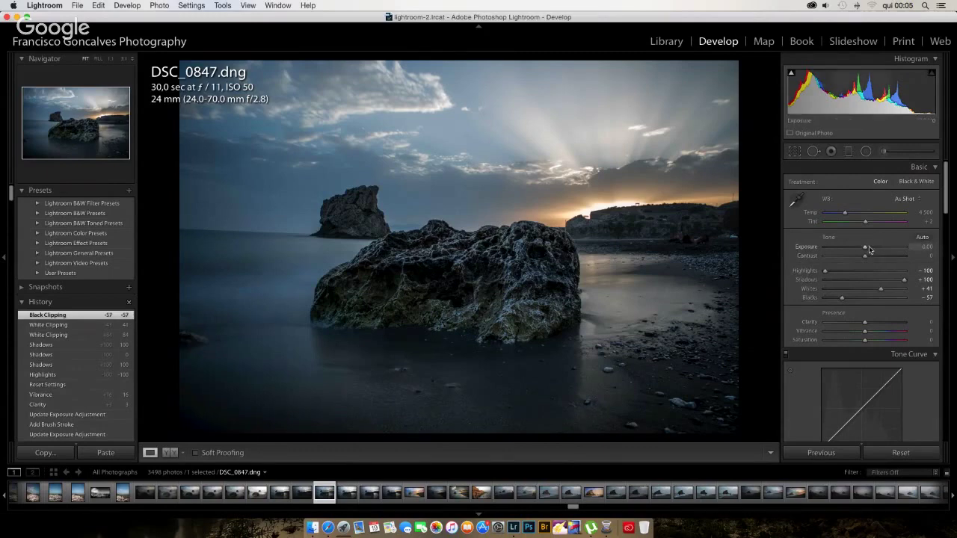
drag(864, 248, 867, 248)
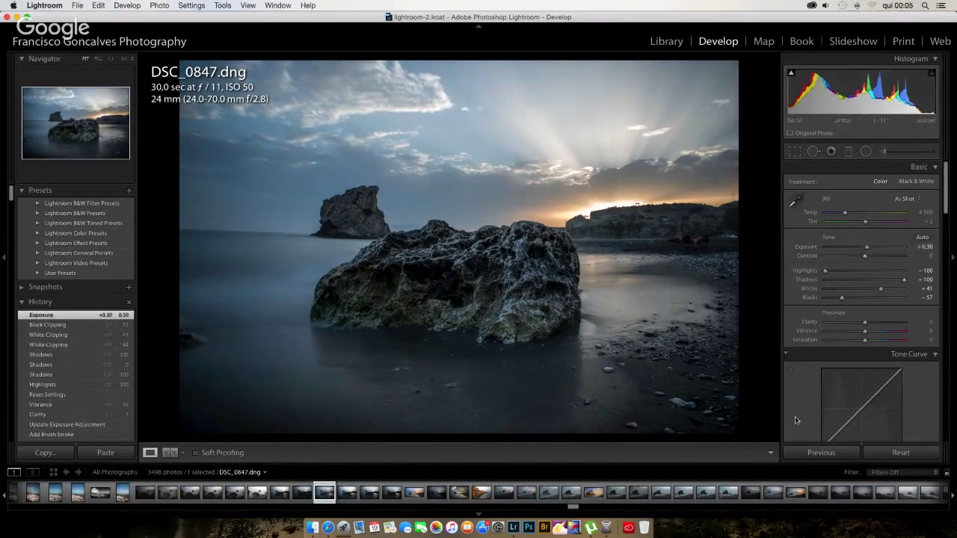
click(168, 453)
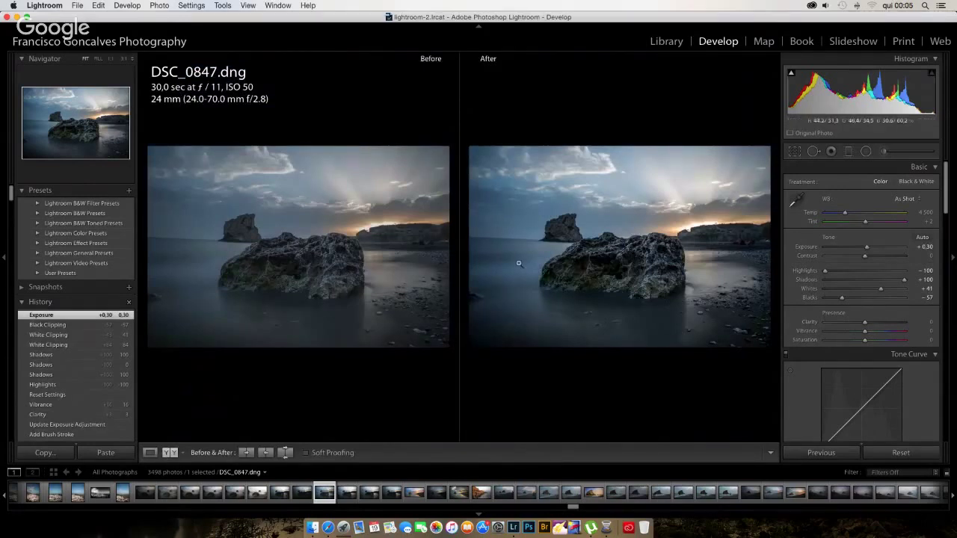
click(149, 452)
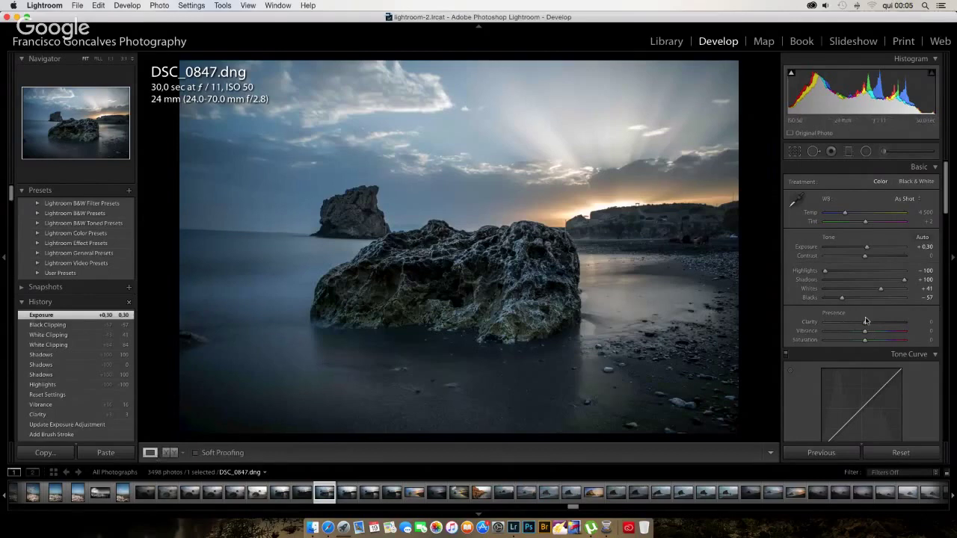
Check the Hangouts live broadcast window and switch back to Lightroom
scroll(842, 341, down, 5)
scroll(842, 341, down, 6)
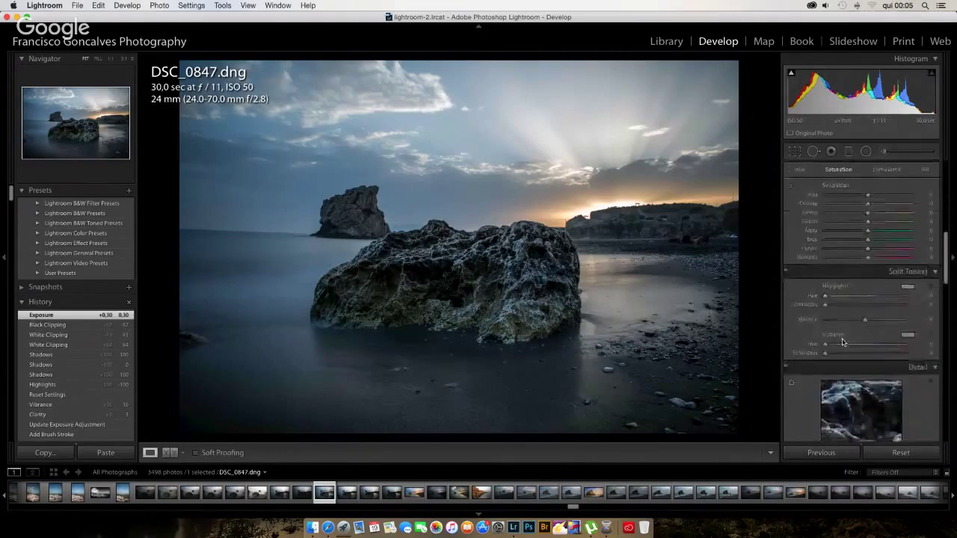
click(18, 17)
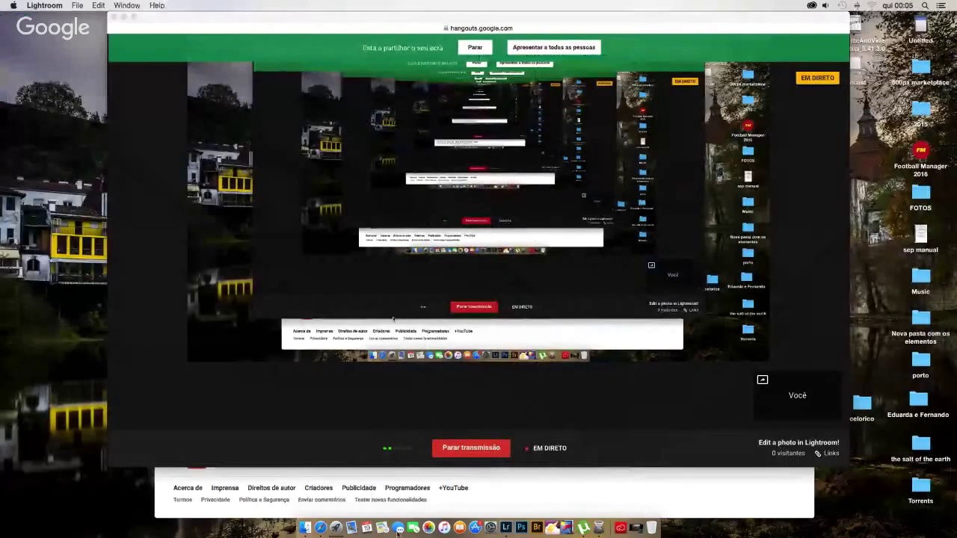
click(501, 523)
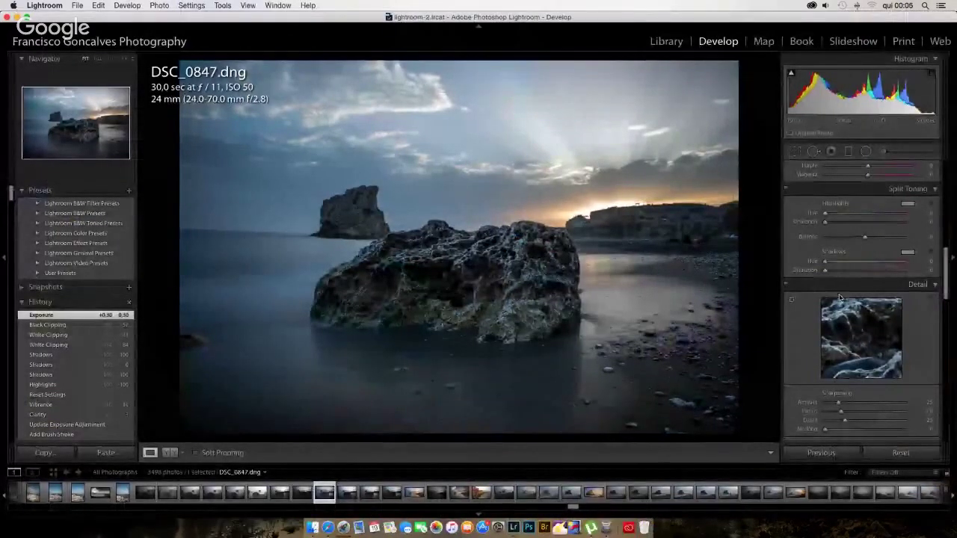
Sharpen the photo with an Amount of 80 and an edge Masking of 50, checking the mask preview
scroll(839, 281, up, 3)
scroll(838, 281, up, 1)
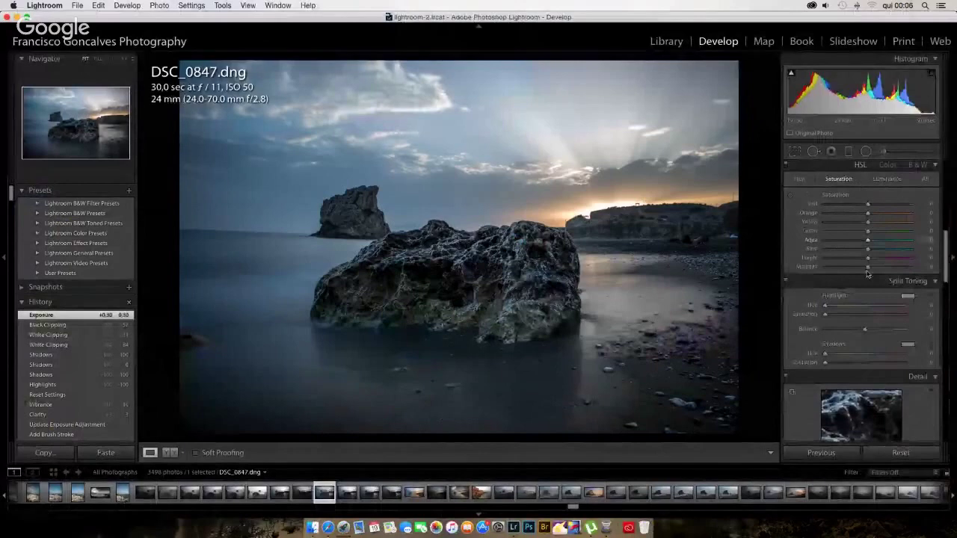
scroll(860, 276, down, 5)
scroll(866, 273, down, 1)
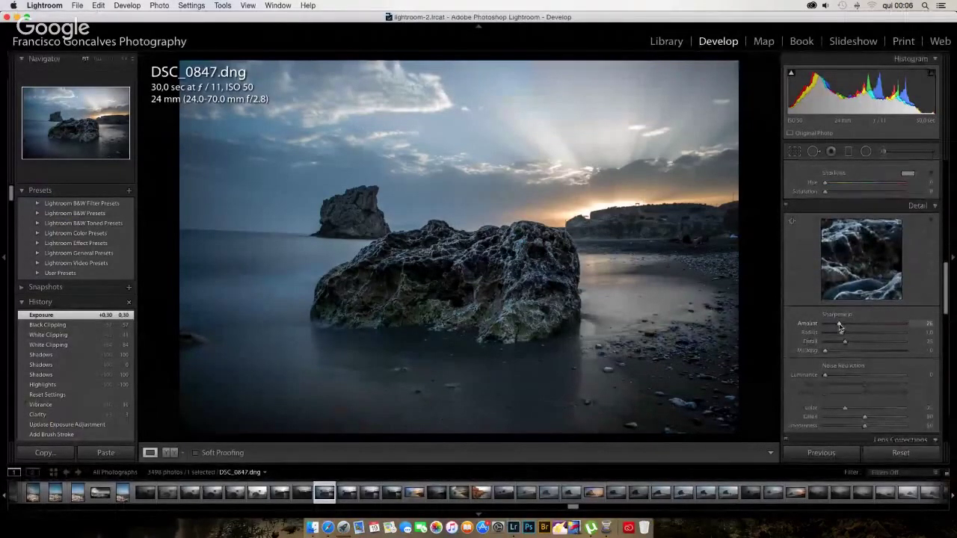
drag(839, 327, 867, 325)
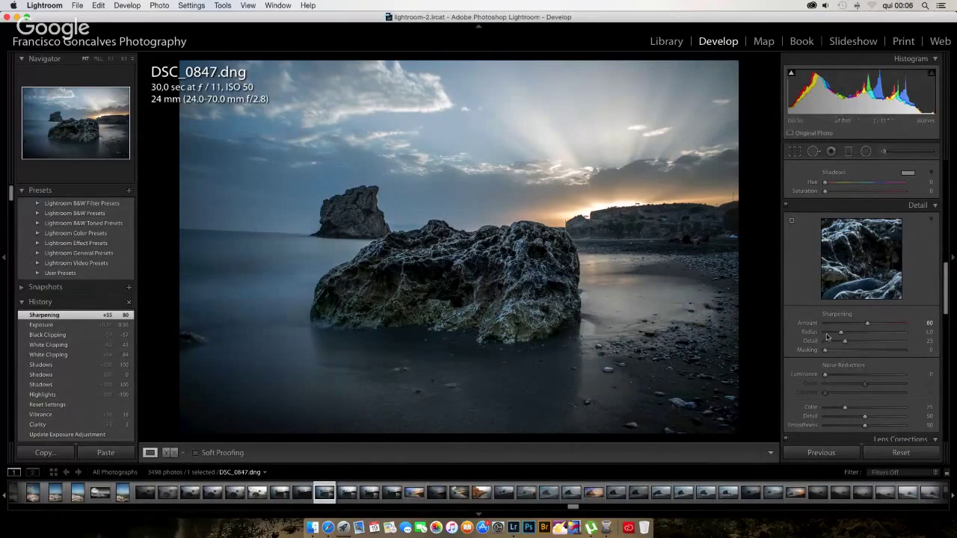
drag(824, 351, 863, 354)
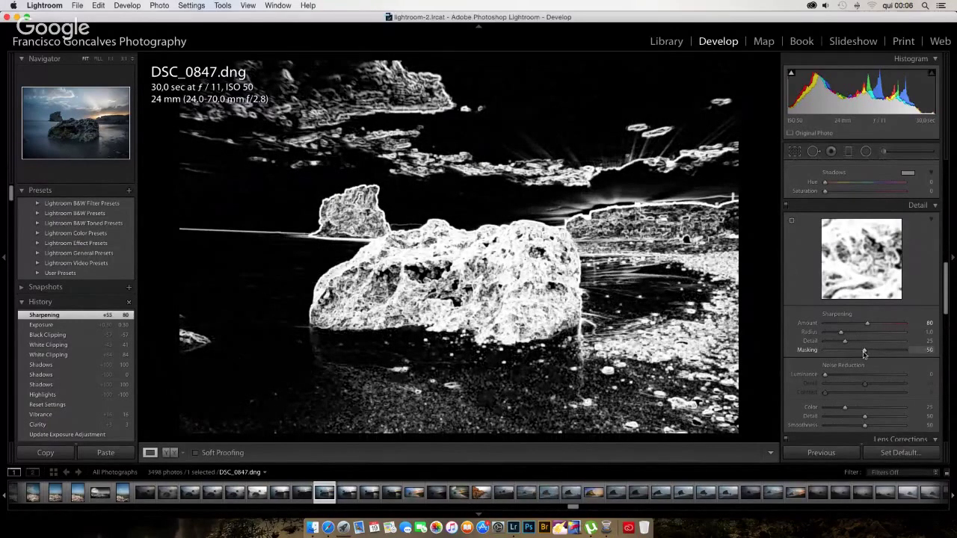
drag(863, 352, 864, 352)
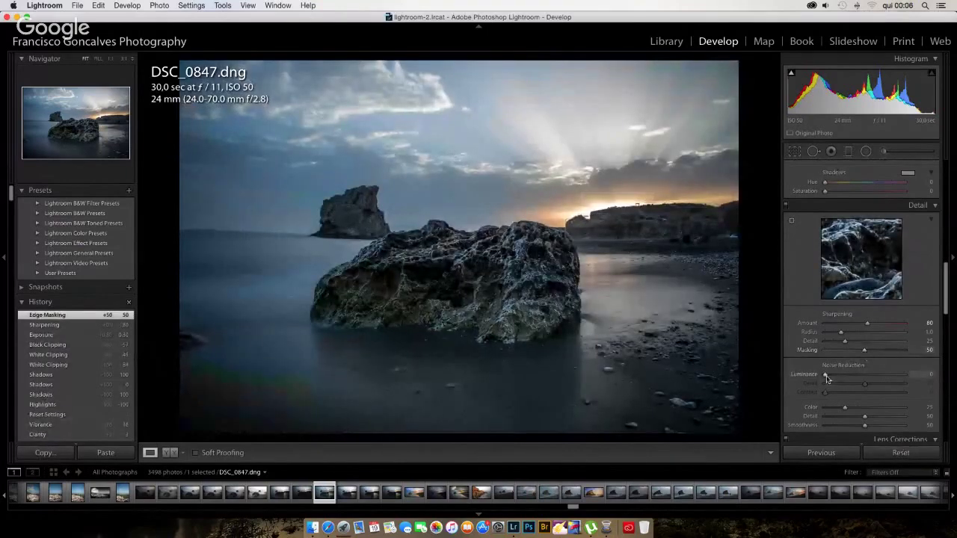
Set the Luminance noise reduction to 20
drag(826, 378, 837, 379)
drag(842, 378, 843, 377)
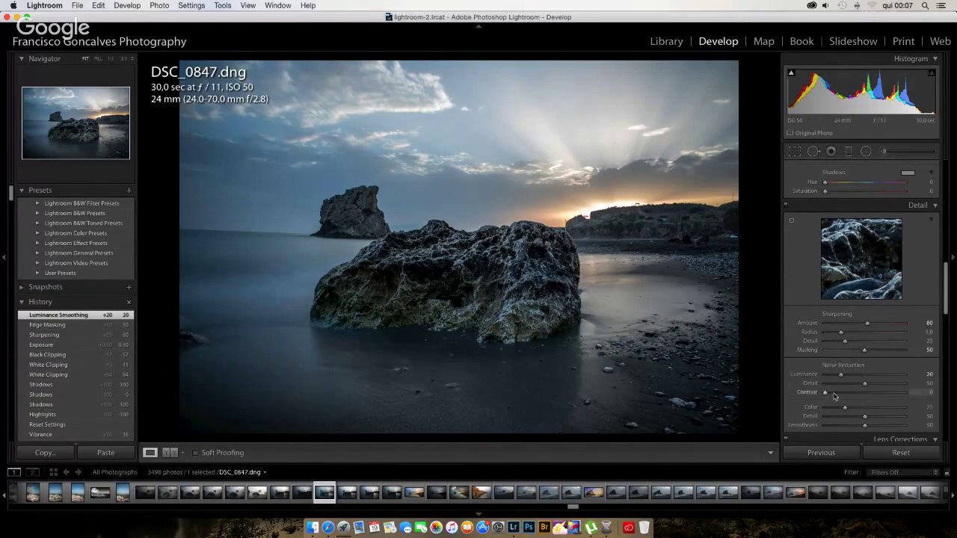
Inspect the cliff edges against the bright sky at close range and enable Remove Chromatic Aberration
scroll(836, 396, down, 5)
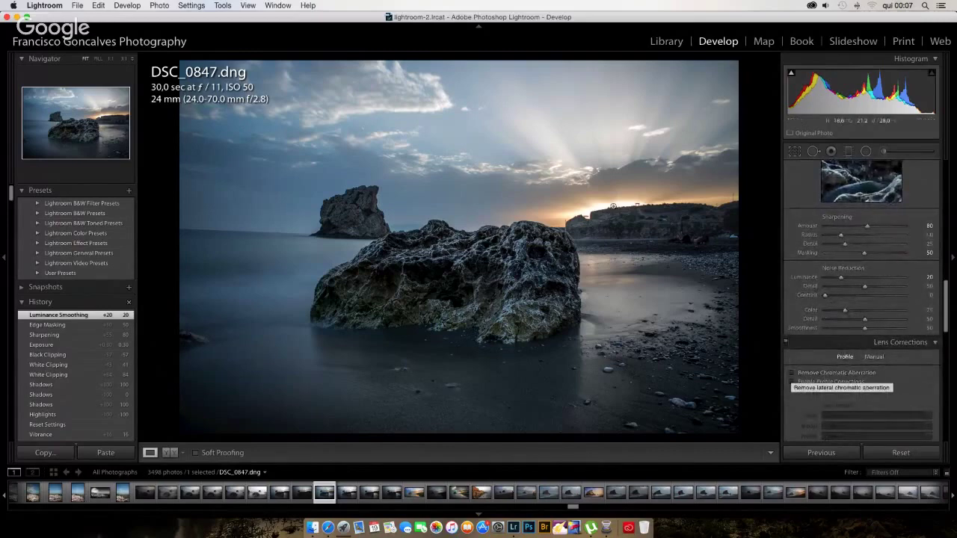
click(598, 215)
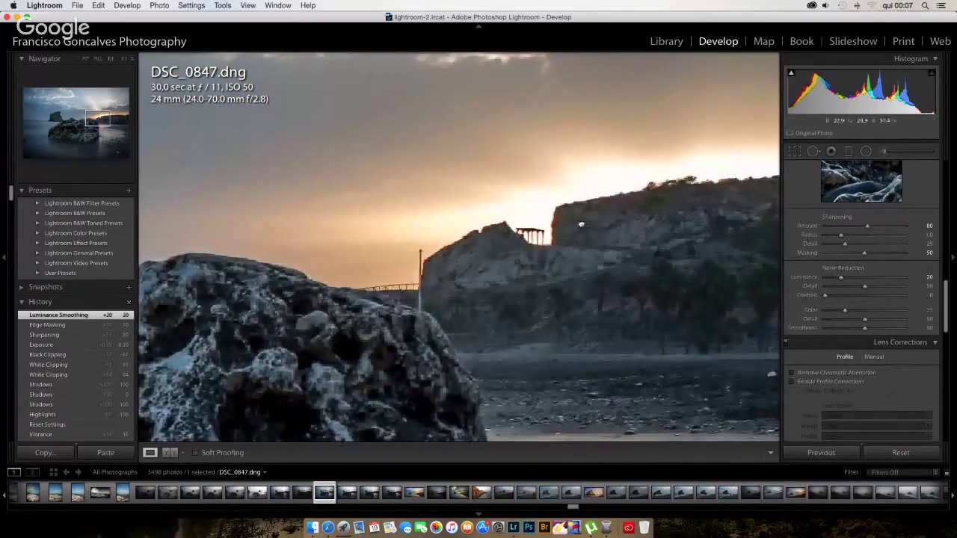
drag(587, 214, 556, 238)
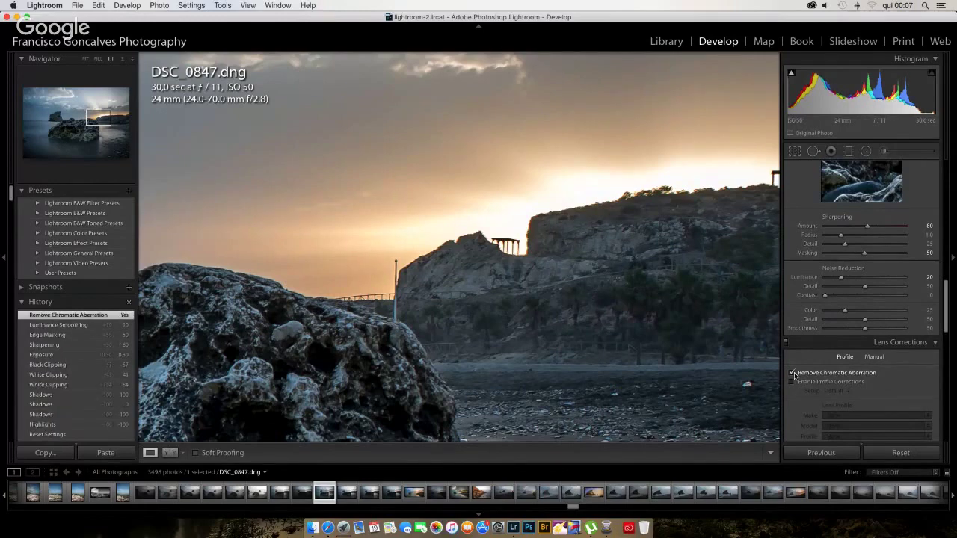
click(457, 315)
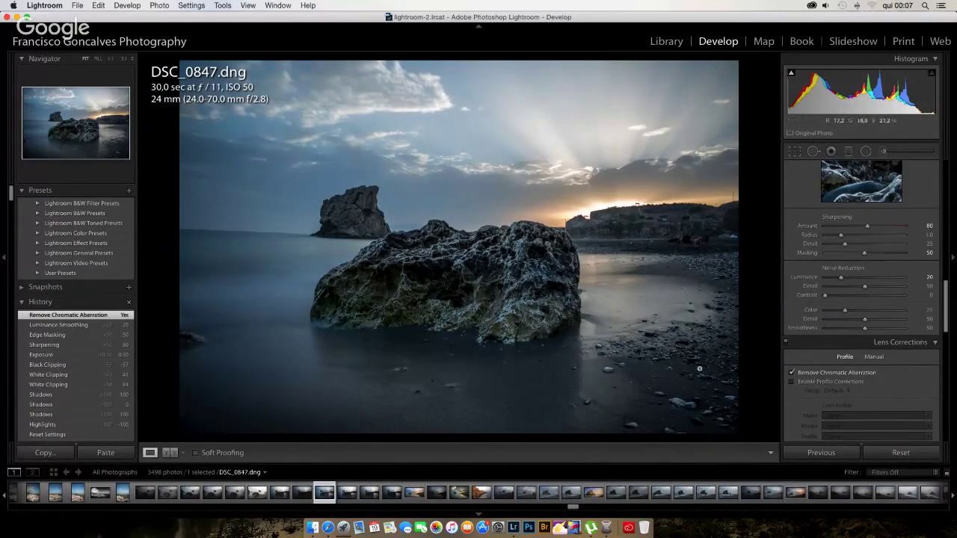
Enable the lens profile corrections for the Tamron 24-70mm lens
click(793, 382)
scroll(808, 352, down, 3)
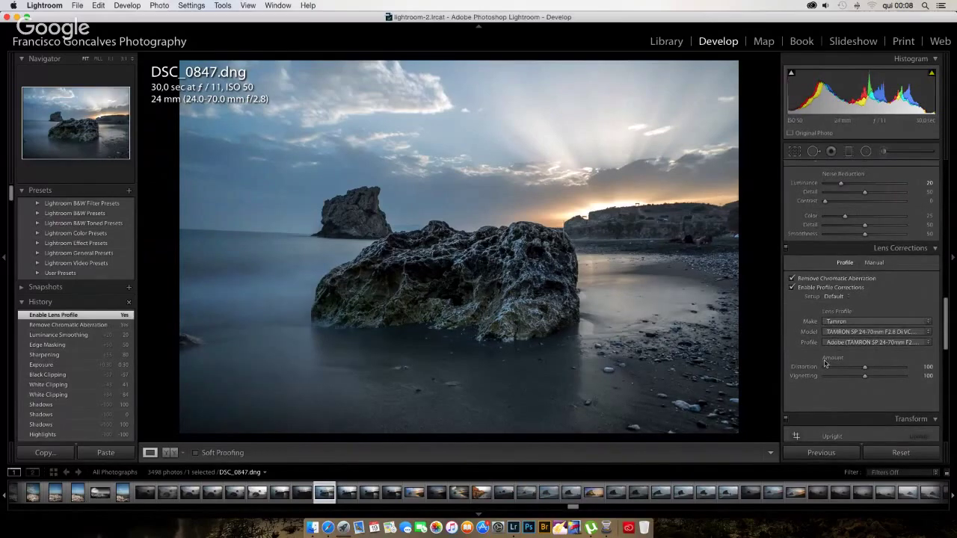
drag(820, 368, 820, 368)
Try the Auto Upright perspective correction and turn Upright back off
scroll(820, 368, down, 5)
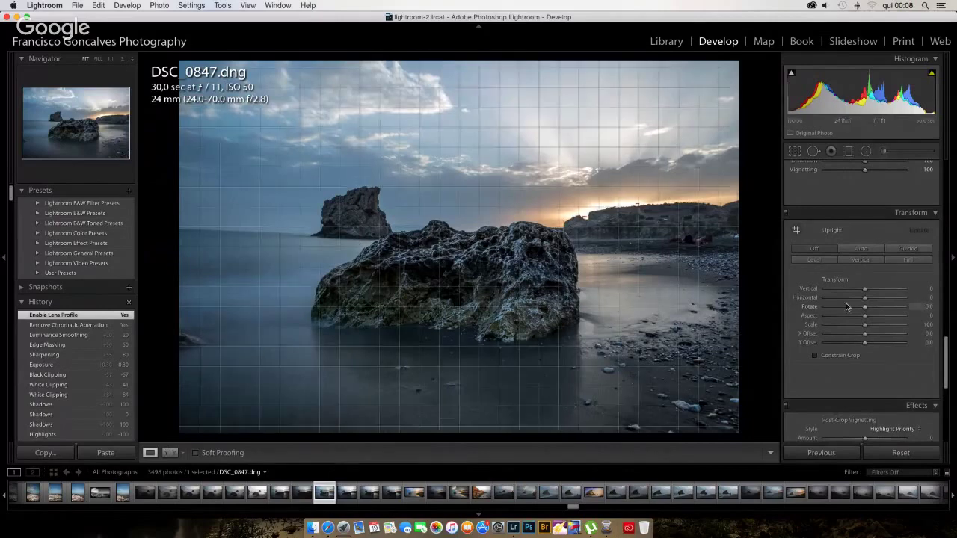
click(853, 252)
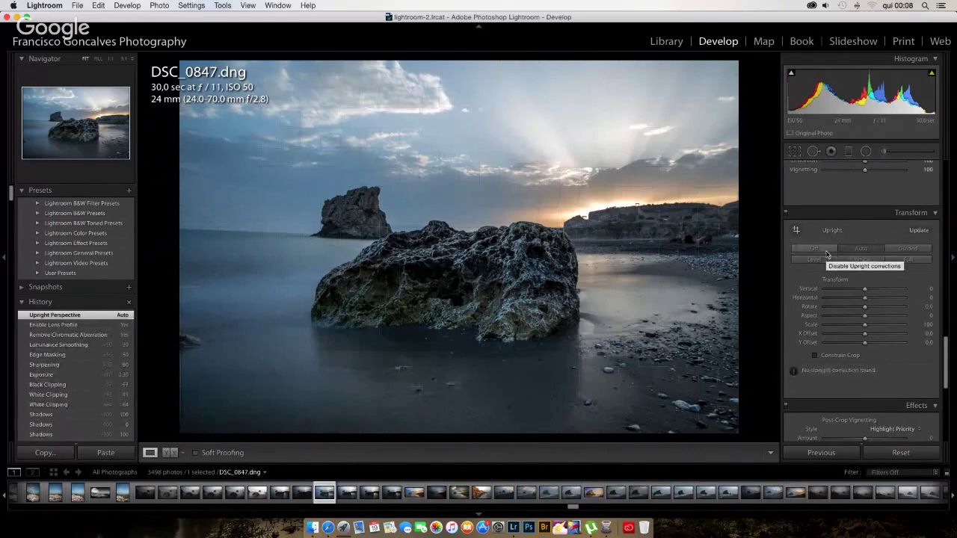
click(826, 254)
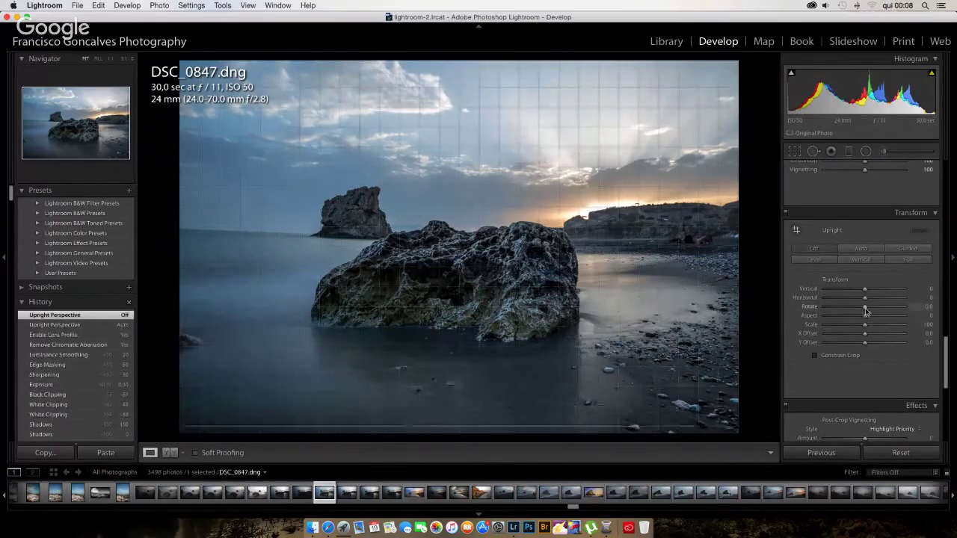
Straighten the horizon with a Transform Rotate value of −1.0 and enable Constrain Crop
drag(866, 312, 861, 313)
click(814, 356)
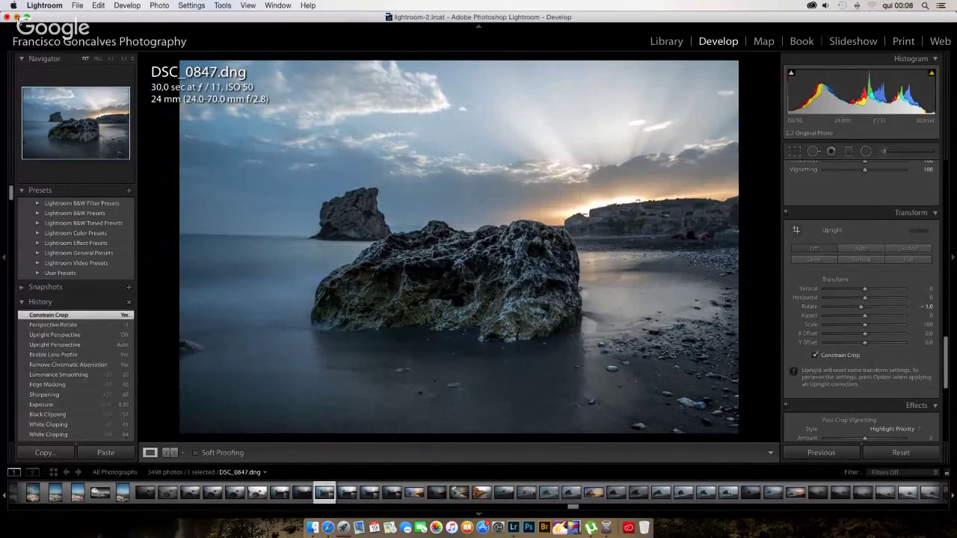
Look at the Hangouts live broadcast window again and return to Lightroom
click(20, 16)
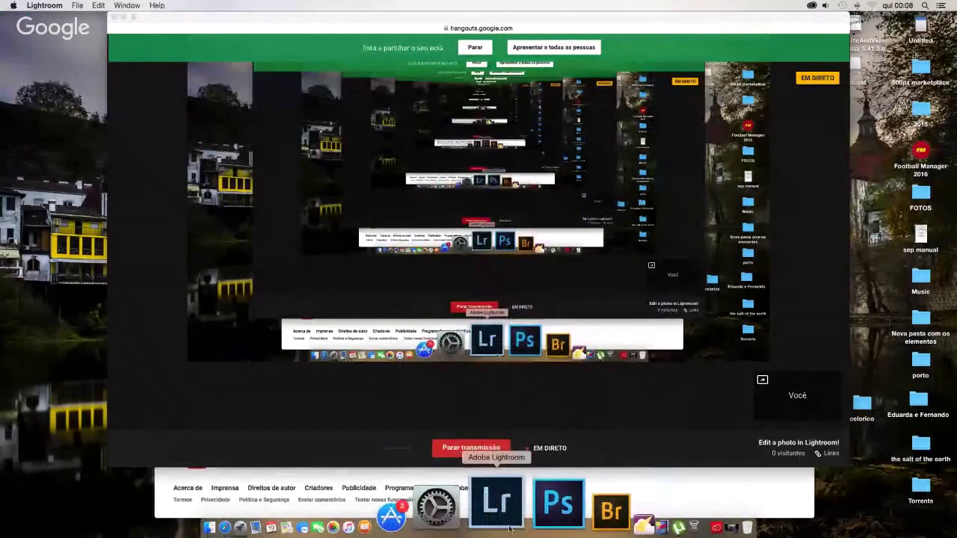
click(508, 529)
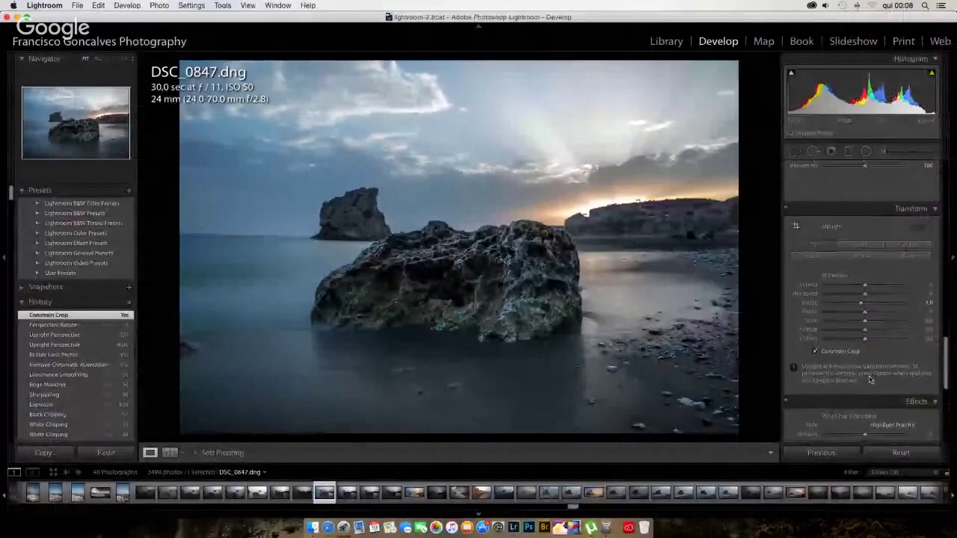
Darken the photo's edges with a Highlight Priority post-crop vignette Amount of −14
scroll(869, 380, down, 3)
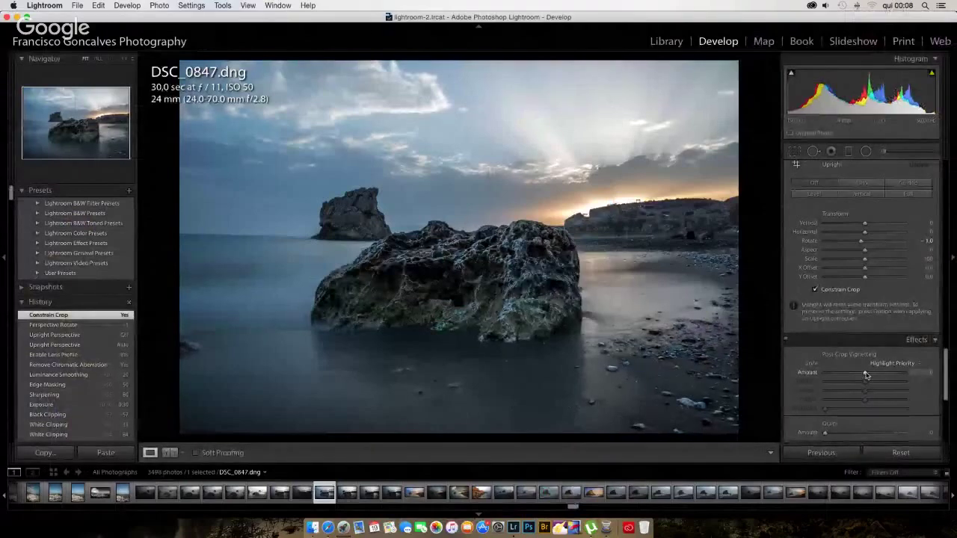
drag(866, 375, 864, 376)
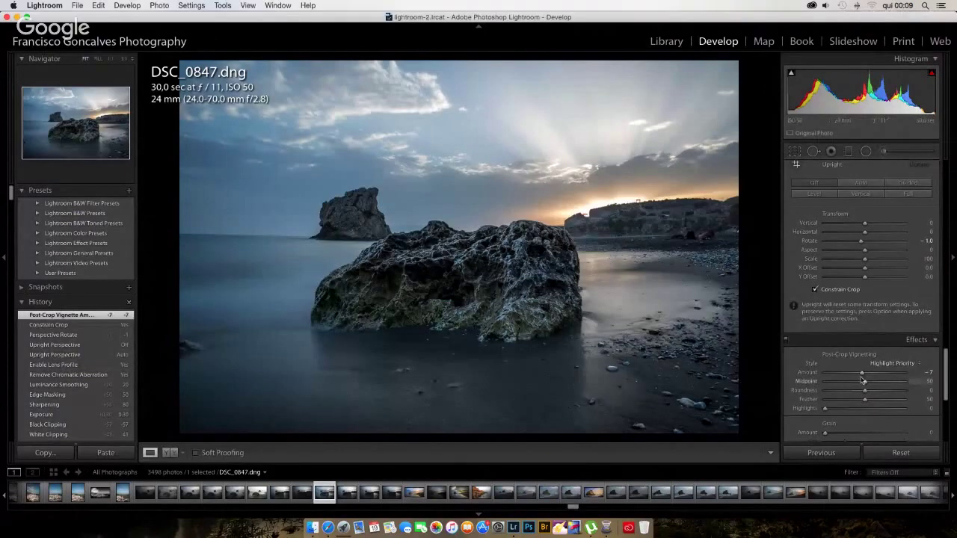
drag(862, 372, 844, 378)
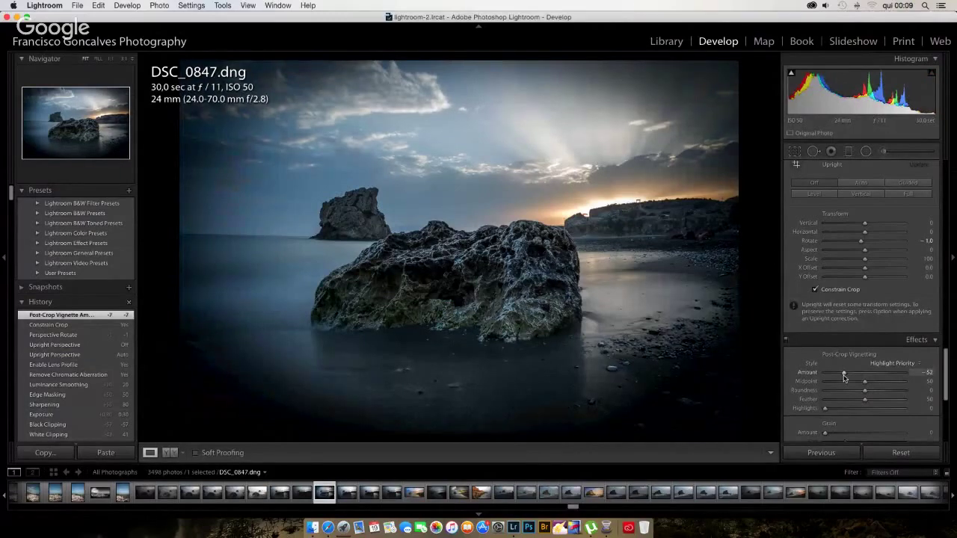
drag(844, 377, 859, 377)
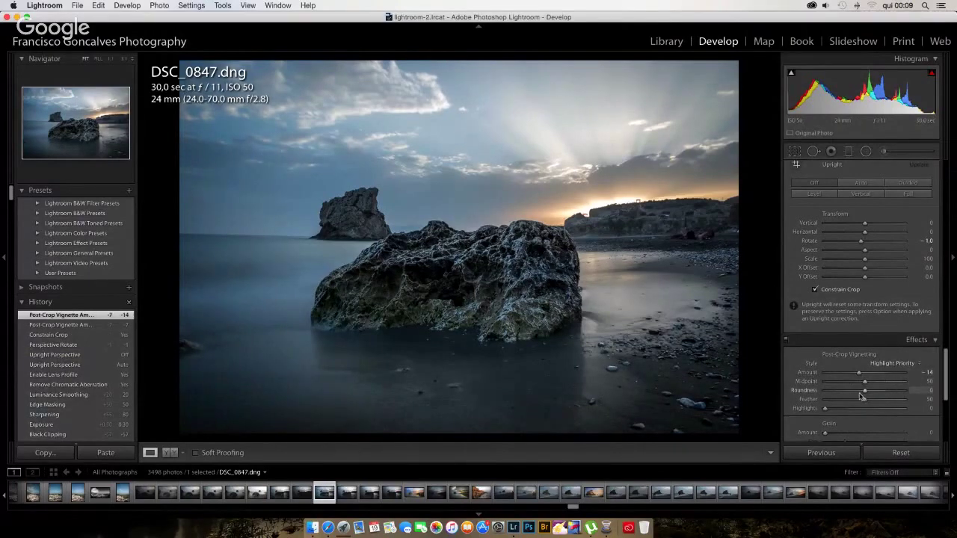
Crop strips off the photo's bottom and top edges for a wider format, keeping its full width
scroll(883, 400, down, 3)
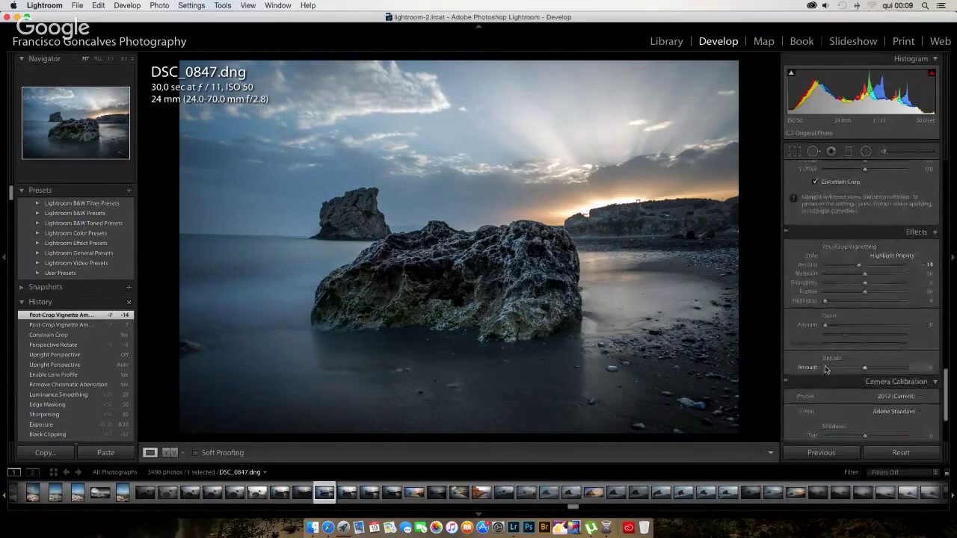
scroll(826, 363, up, 10)
scroll(829, 353, up, 5)
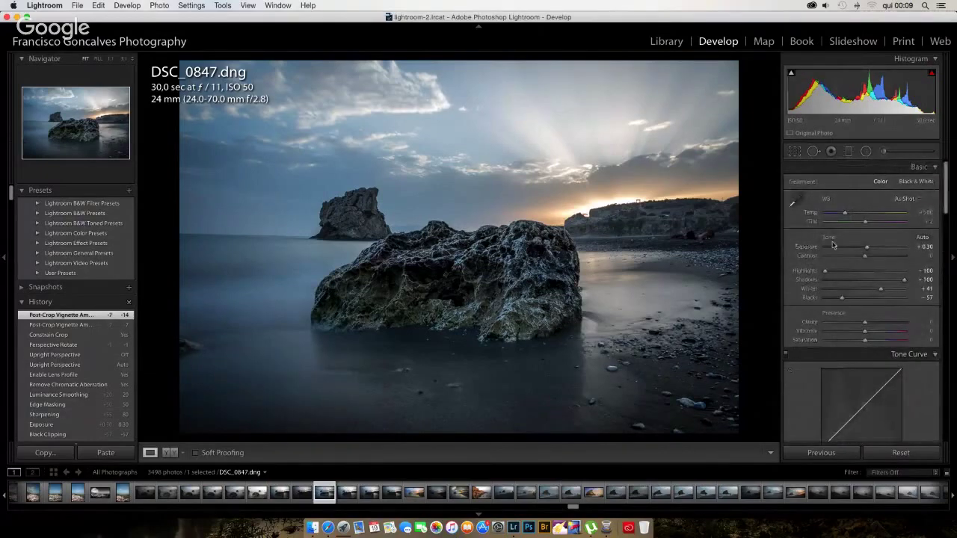
click(795, 152)
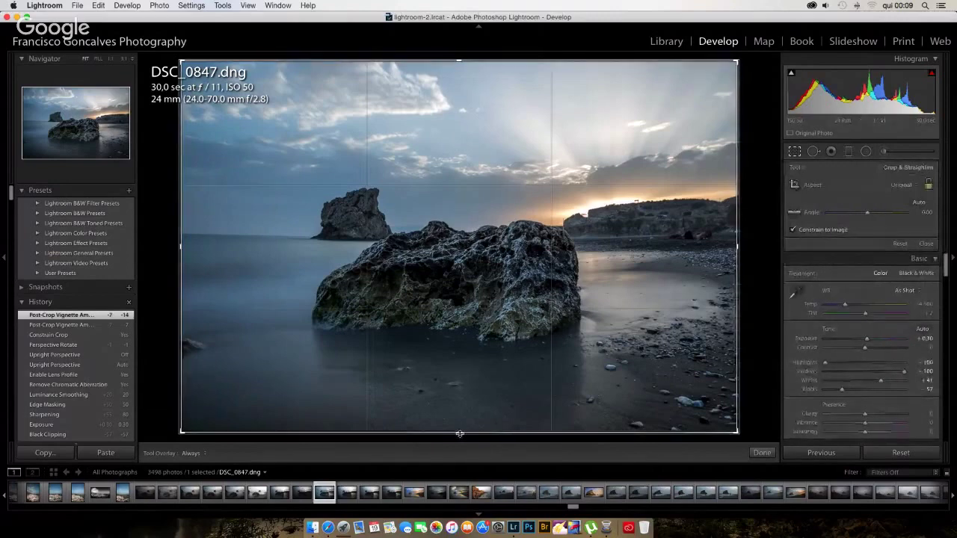
drag(459, 433, 458, 410)
drag(459, 83, 457, 89)
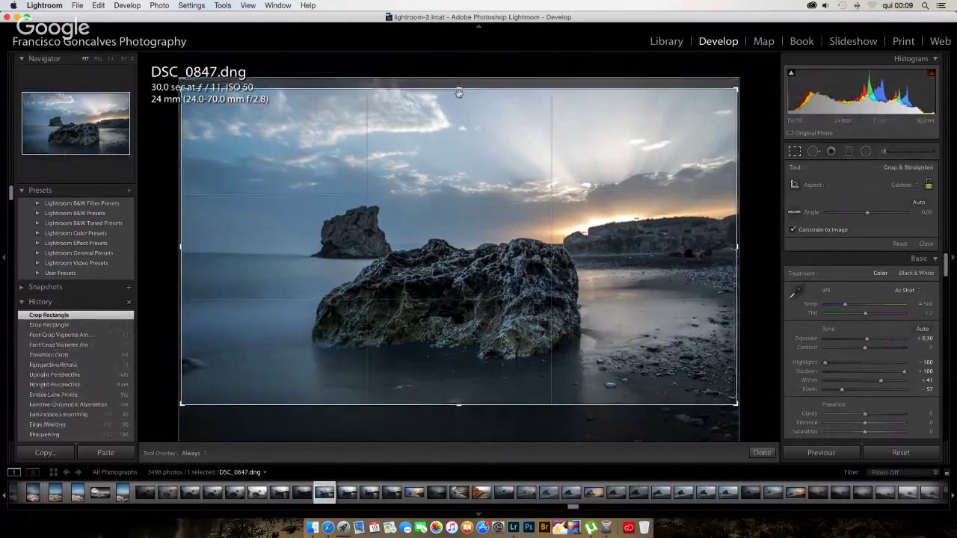
click(760, 452)
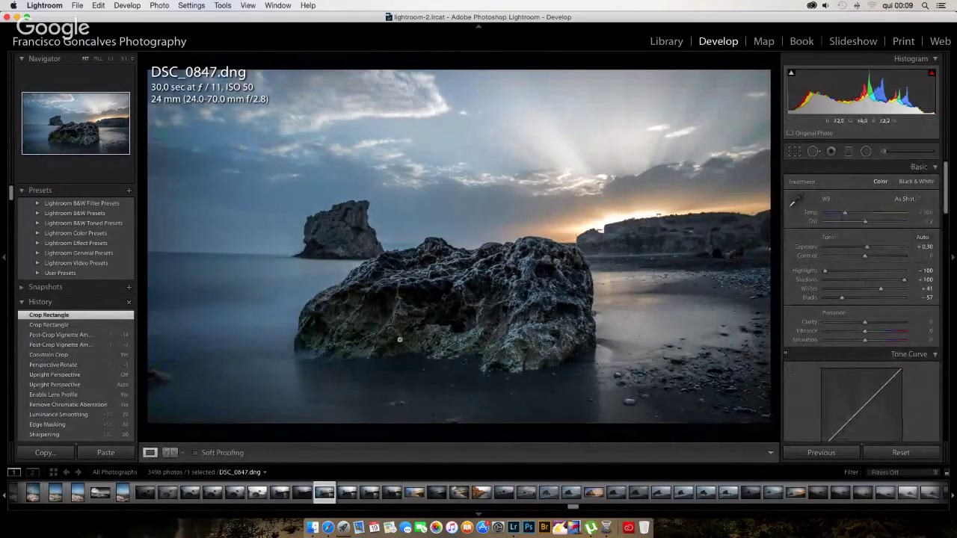
Heal the small rock in the water at the photo's lower-left edge, sampling the clean water beside it
click(813, 153)
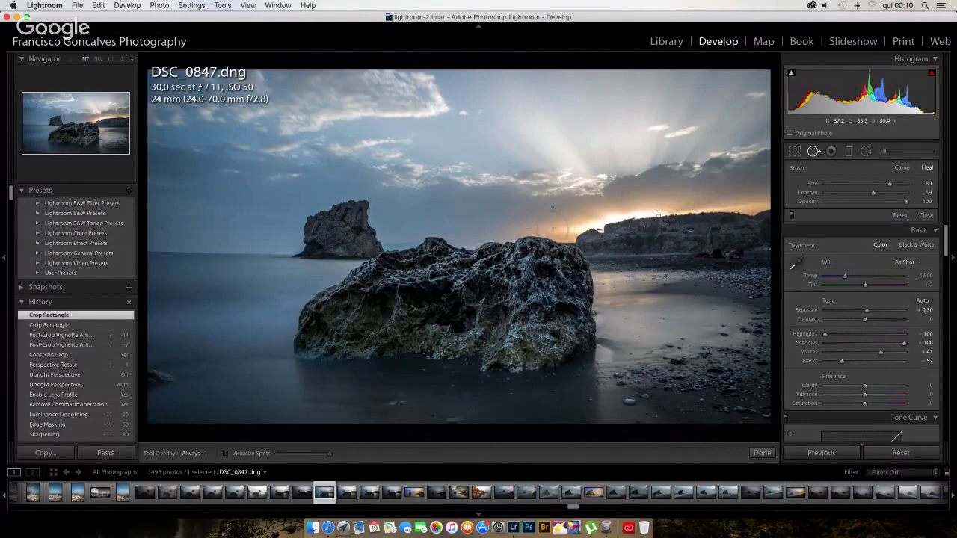
click(161, 376)
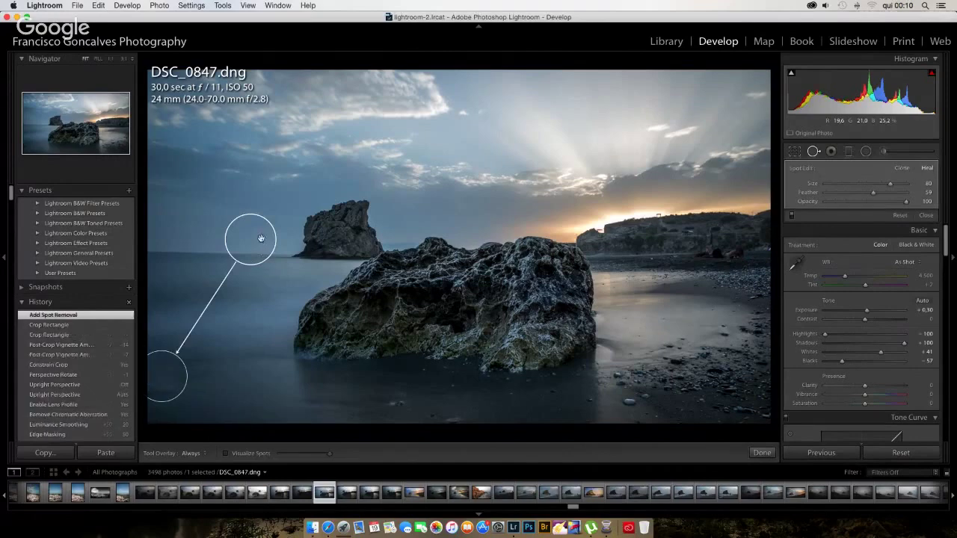
drag(261, 251, 251, 365)
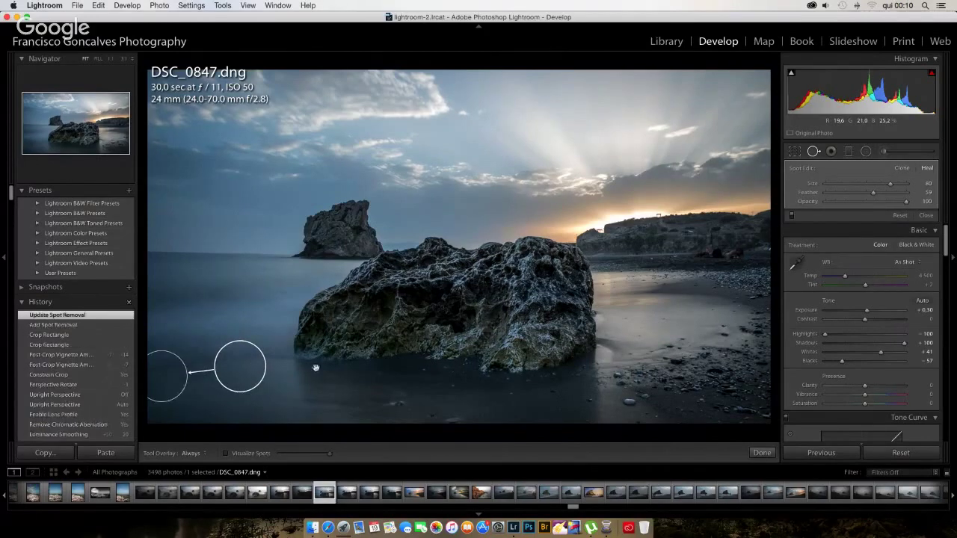
click(762, 453)
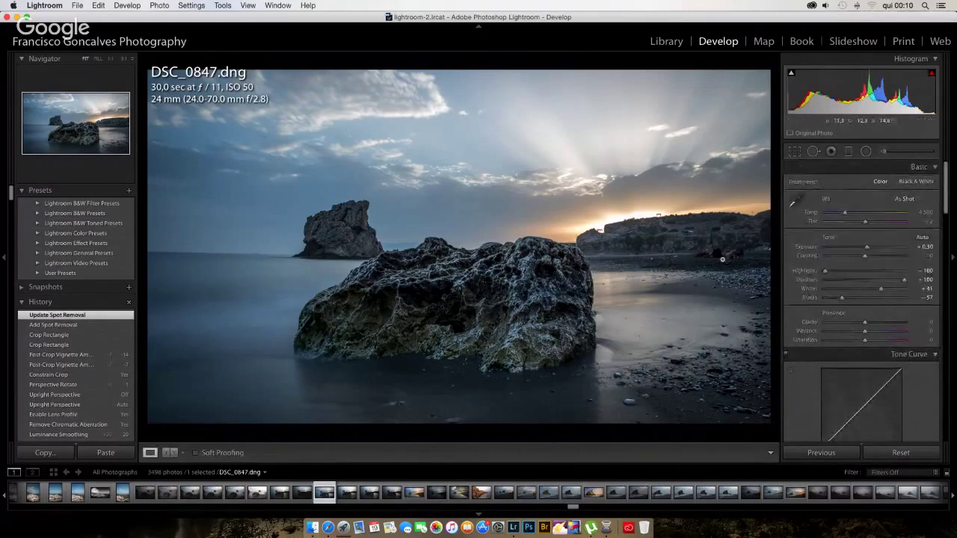
Heal two adjacent spots on the shoreline below the distant cliff, sampling the shoreline to their left
click(813, 152)
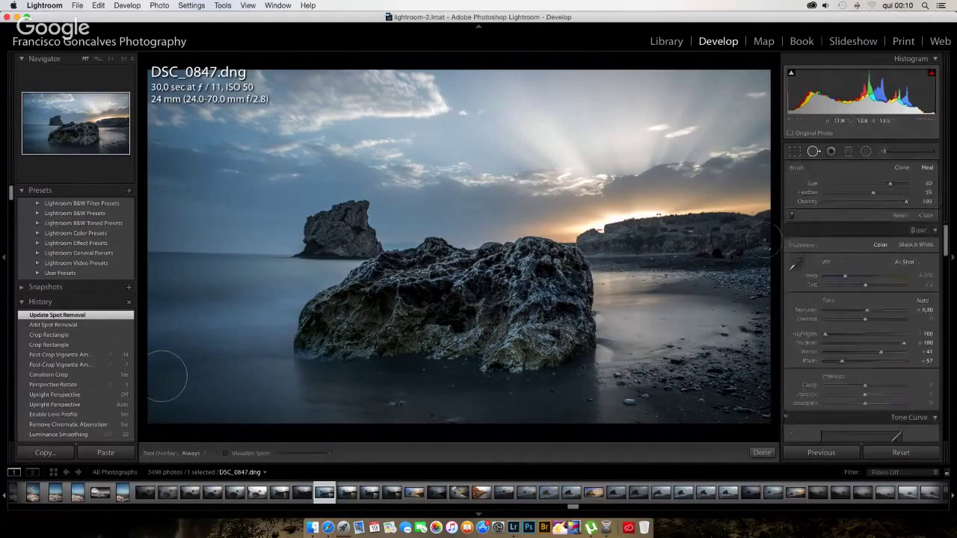
click(707, 254)
mouse_move(637, 186)
mouse_down()
mouse_move(642, 236)
mouse_move(656, 255)
mouse_up()
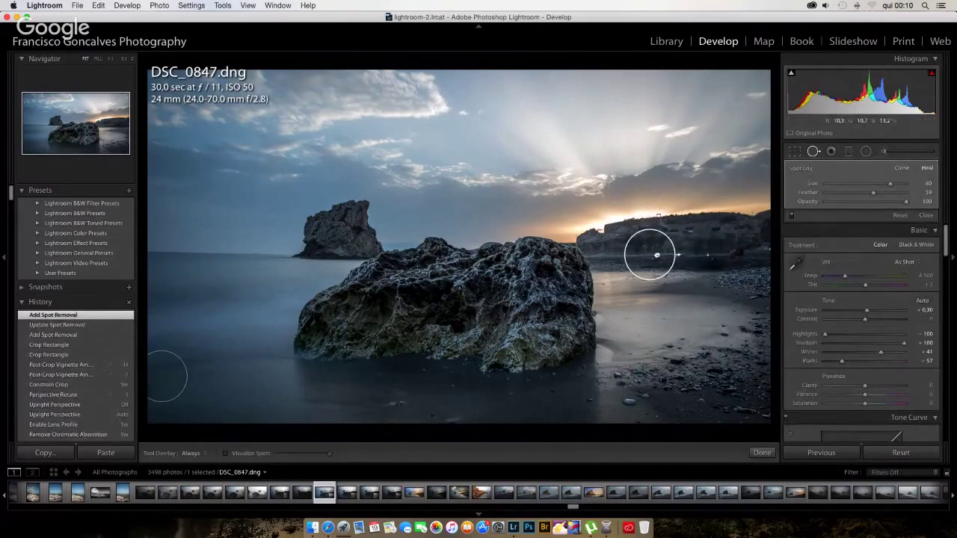
drag(656, 255, 656, 256)
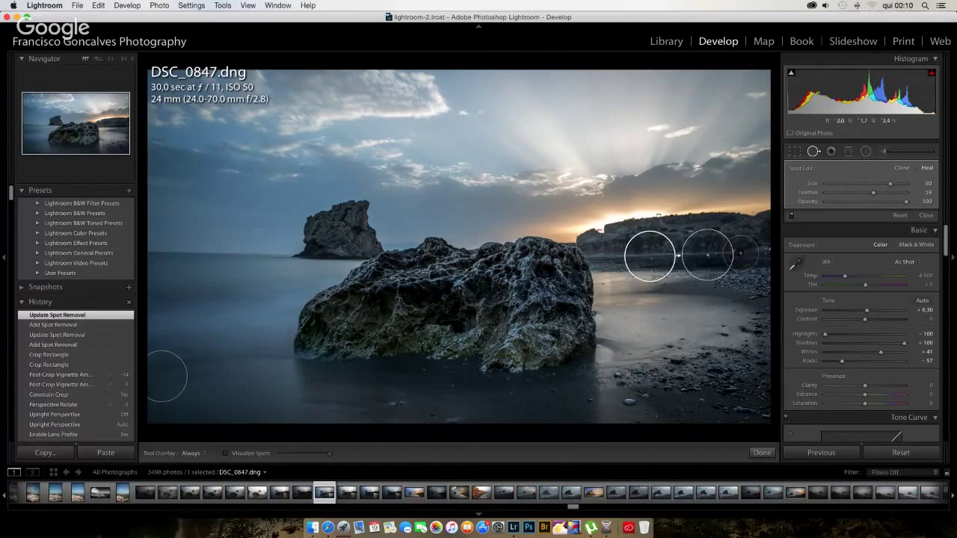
click(738, 254)
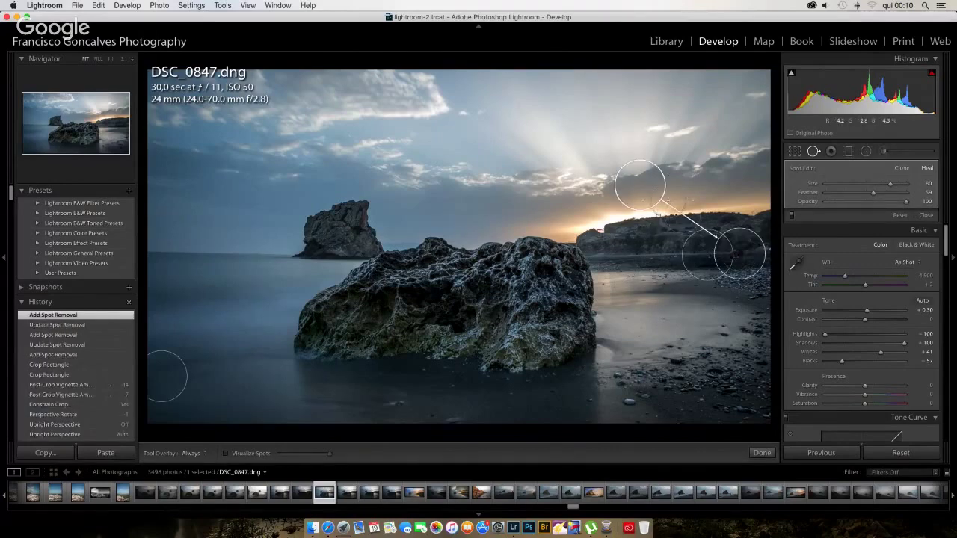
drag(654, 191, 669, 262)
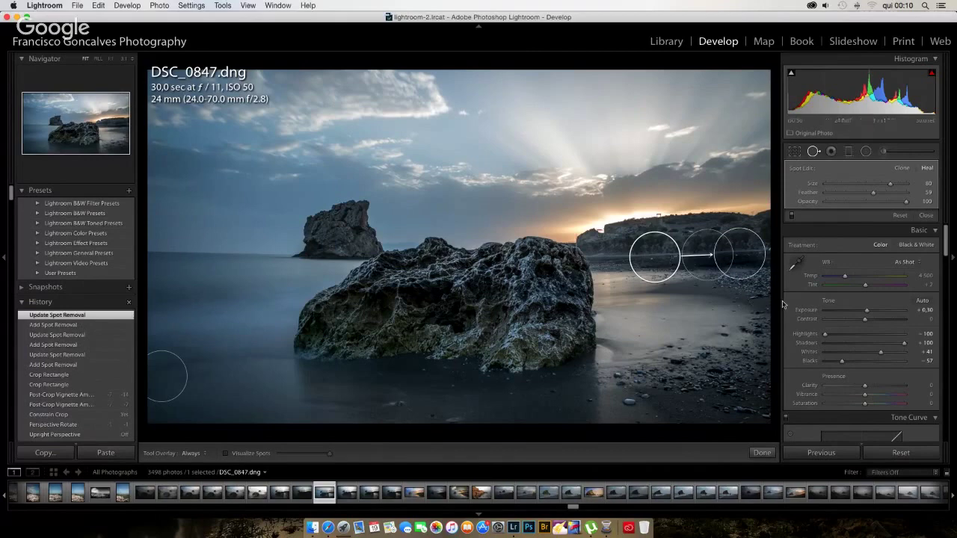
click(761, 452)
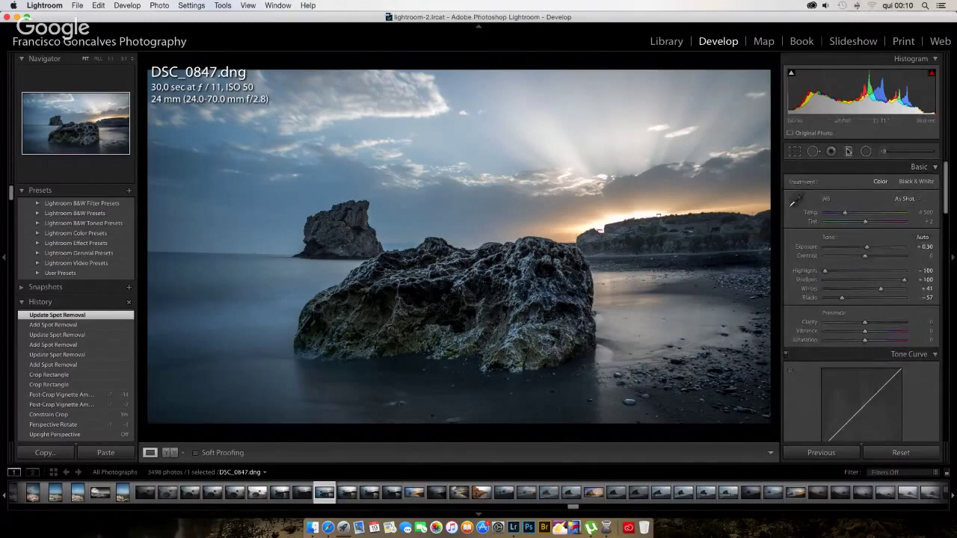
Compare the photo with the spot removal edits disabled and enabled again
click(865, 151)
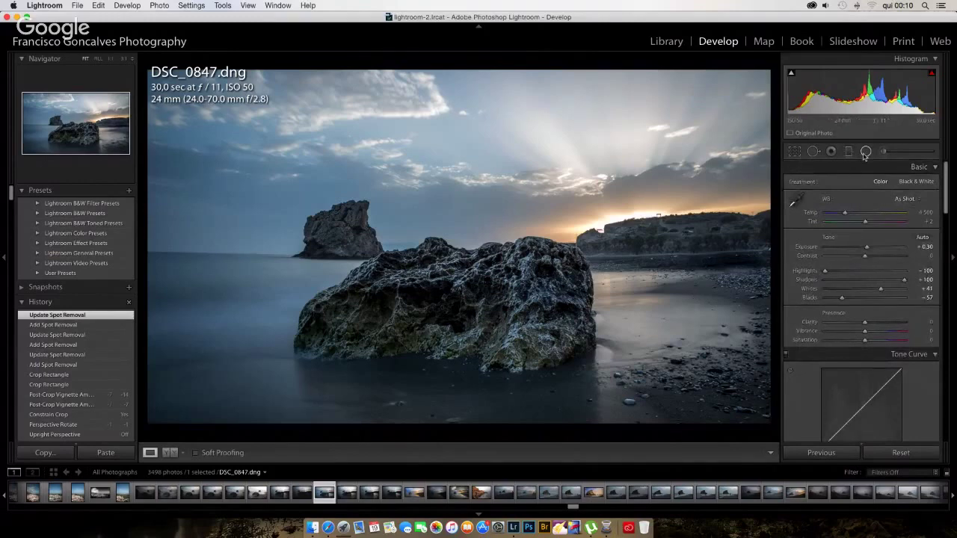
click(814, 153)
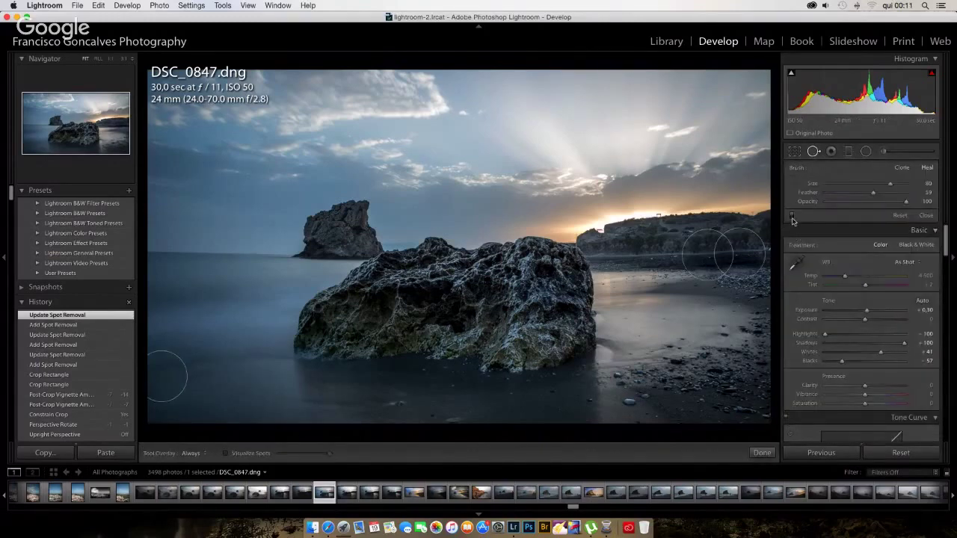
click(792, 220)
click(792, 220)
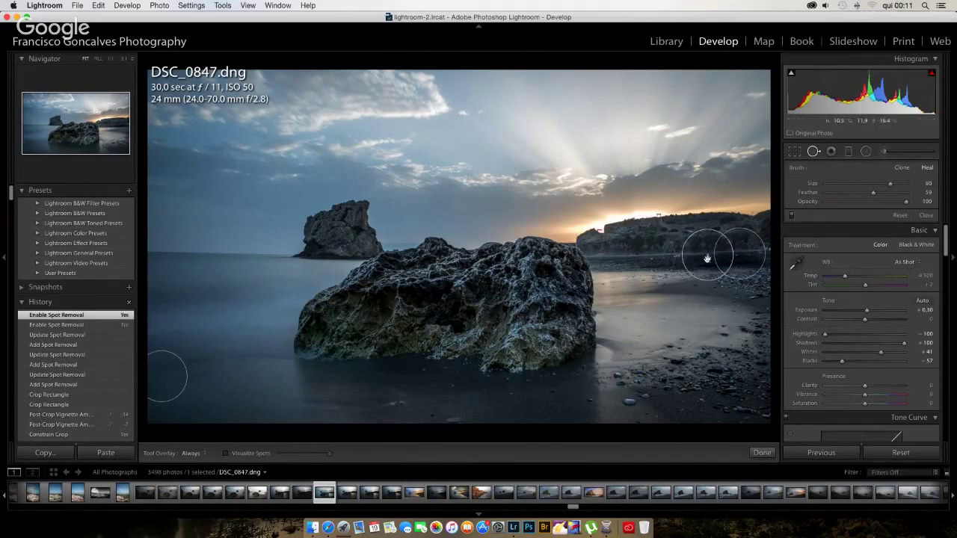
Check the Hangouts live broadcast window and switch back to Lightroom
click(849, 152)
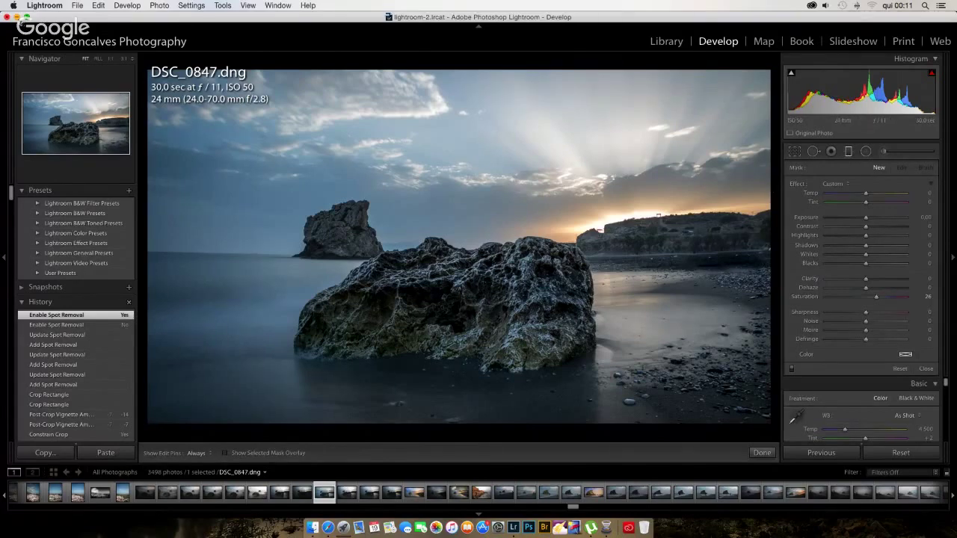
key(super+m)
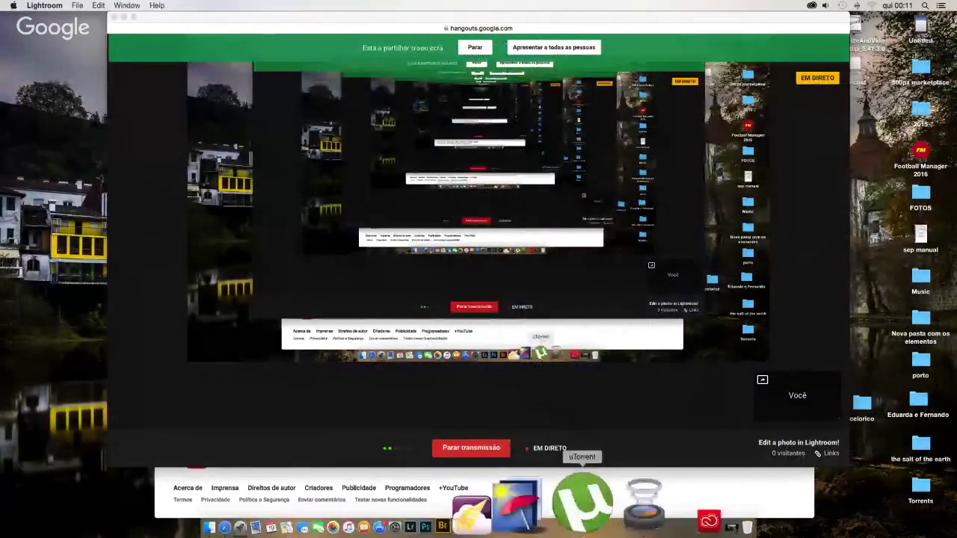
click(510, 531)
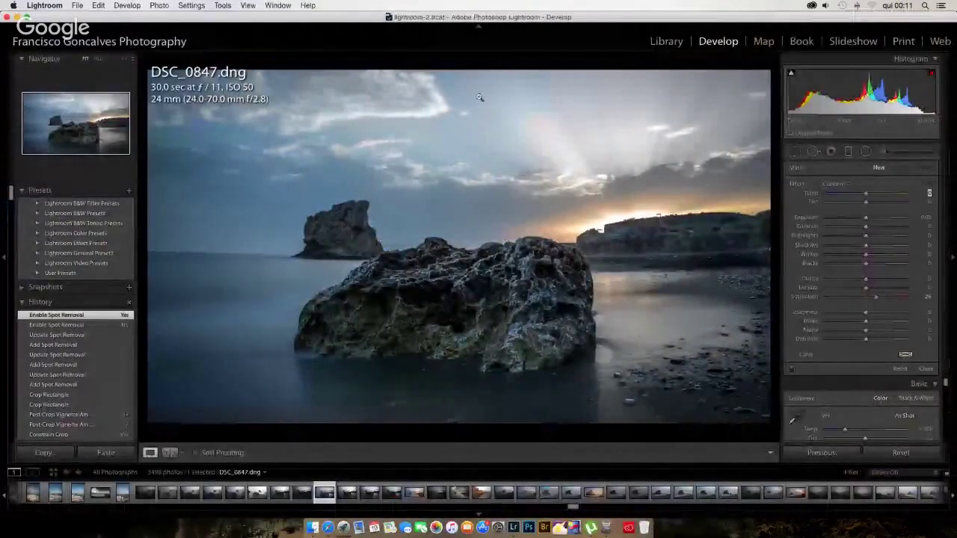
Add a graduated filter from the top of the sky down to just above the horizon, with Exposure −0.49
click(479, 96)
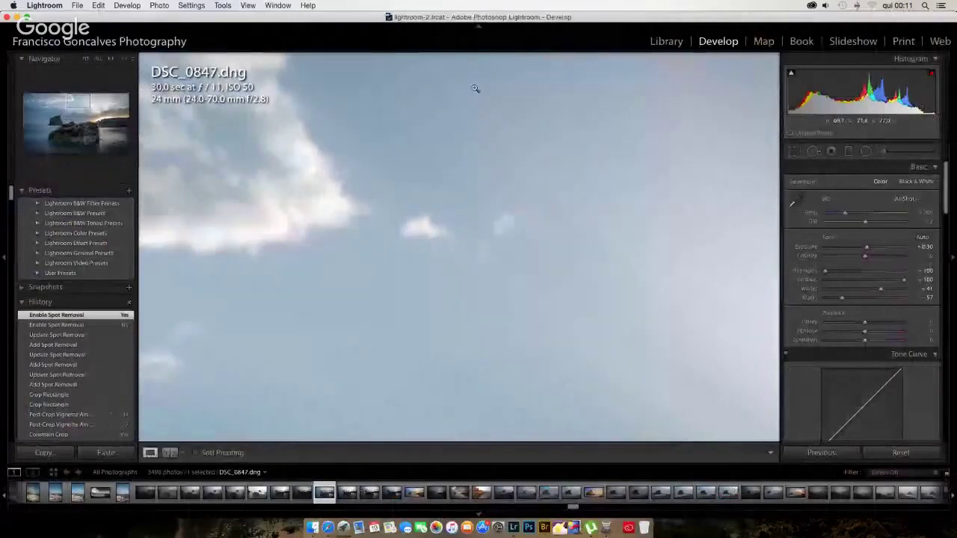
click(538, 96)
key(m)
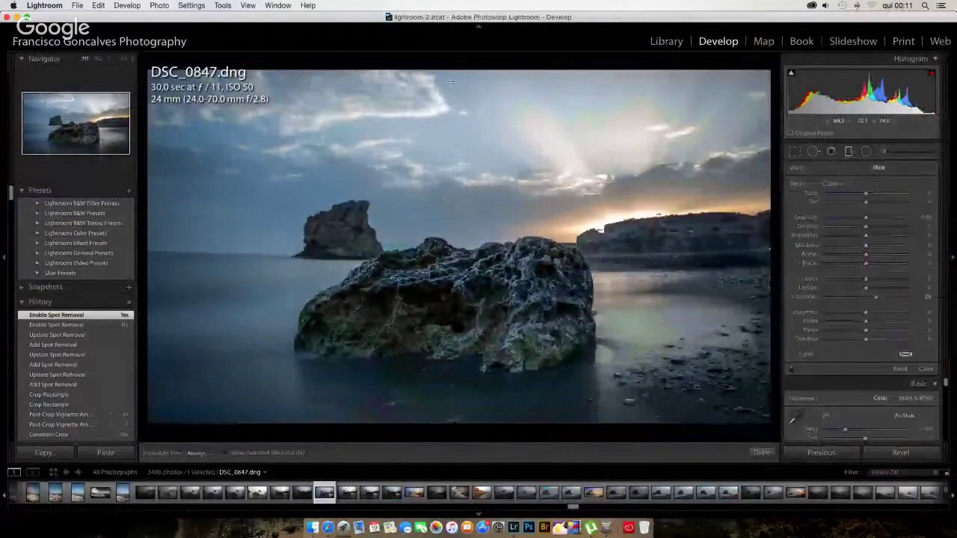
drag(450, 81, 450, 236)
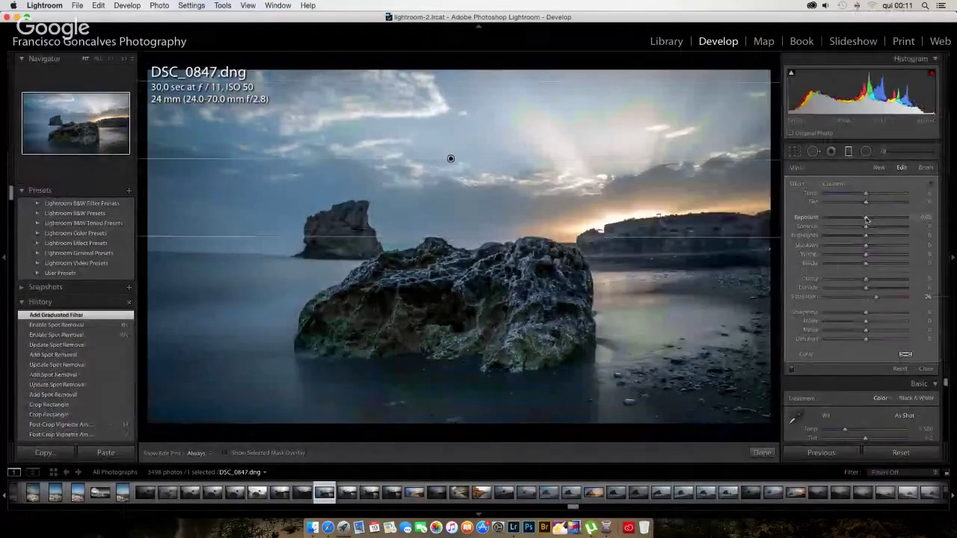
drag(866, 219, 859, 219)
Add a second graduated filter rising from the foreground over the rock, with Temp 40, Tint 15 and Exposure 0.05
drag(431, 416, 443, 221)
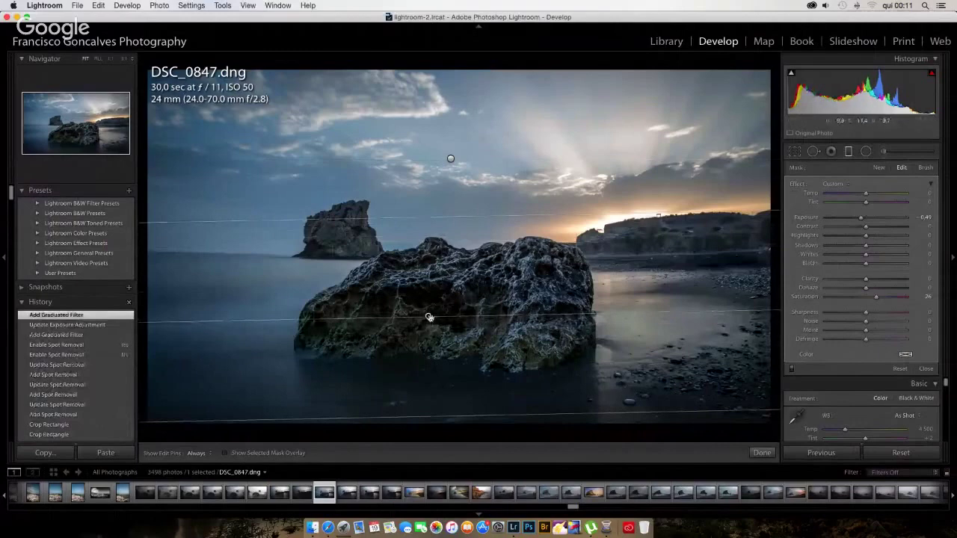
drag(427, 317, 428, 289)
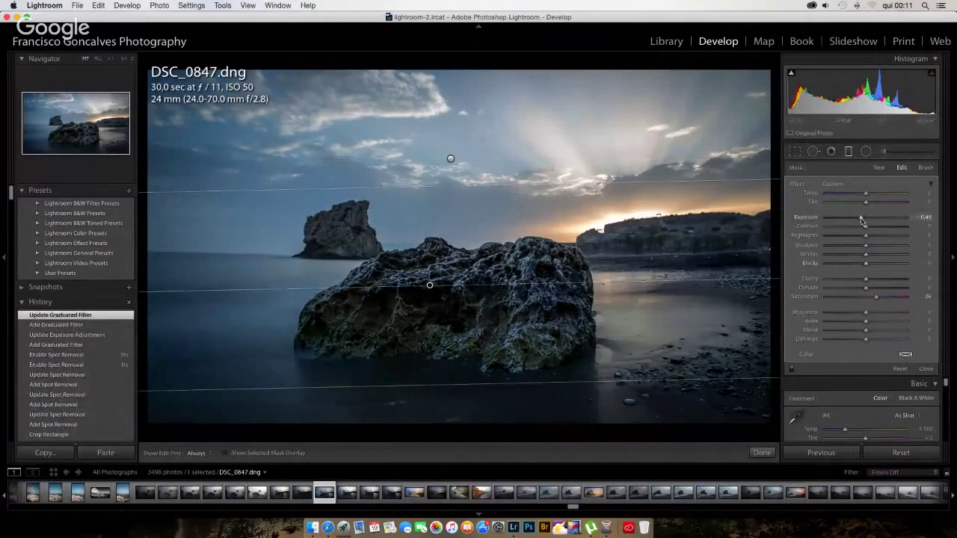
drag(864, 220, 866, 221)
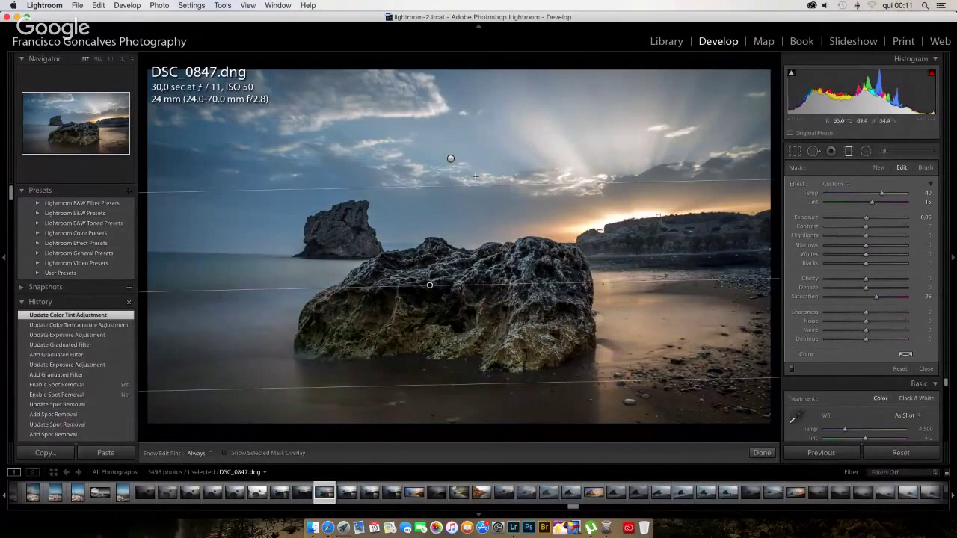
Cool the sky's graduated filter to Temp −21 and finish the graduated filter edits
click(451, 159)
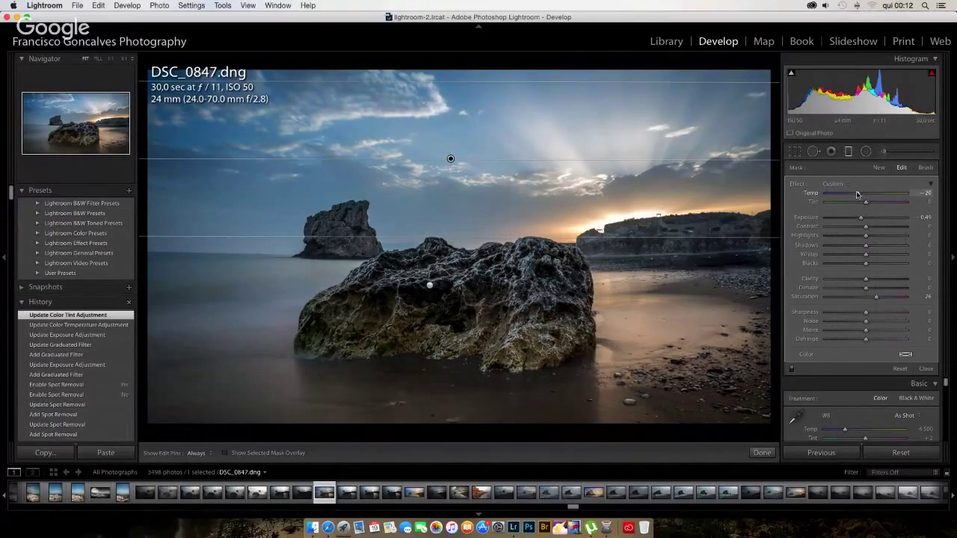
click(857, 195)
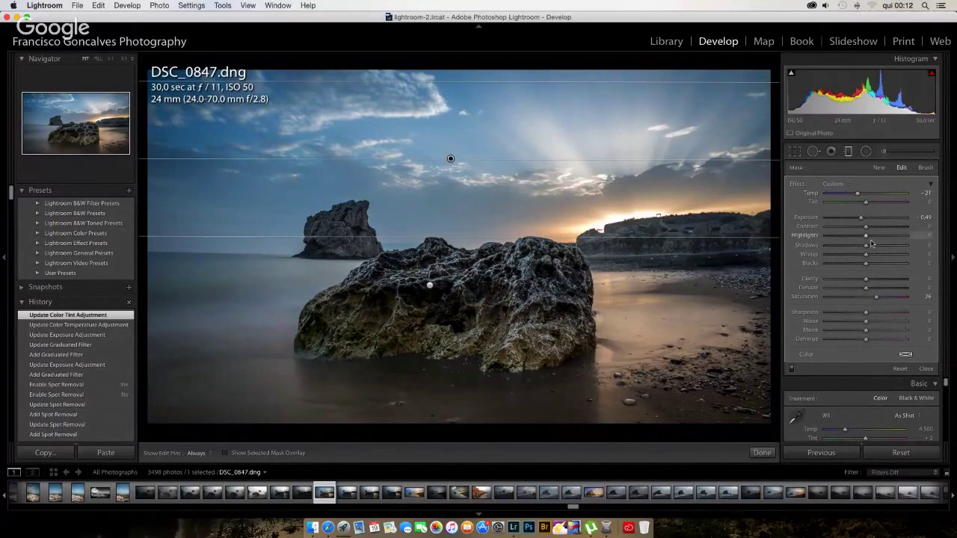
click(762, 453)
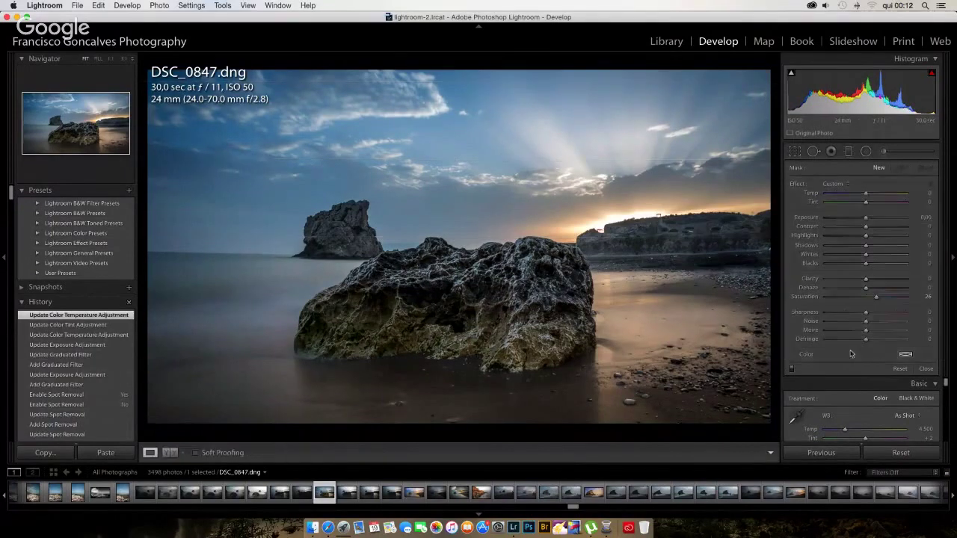
Add a radial filter ellipse over the large foreground rock with Invert Mask enabled, Exposure 0.48 and Clarity 29
click(866, 152)
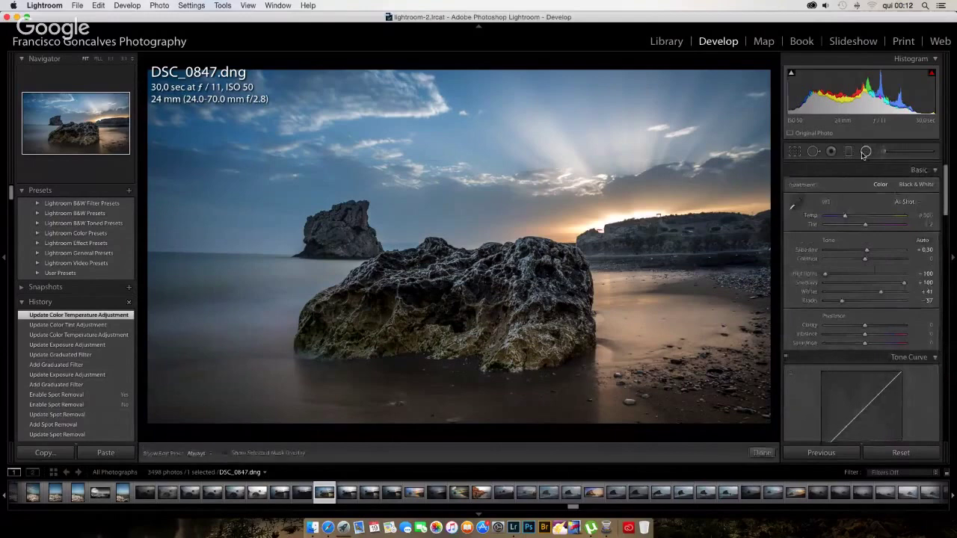
mouse_move(472, 296)
mouse_down()
mouse_move(590, 300)
mouse_move(530, 322)
mouse_move(463, 295)
mouse_up()
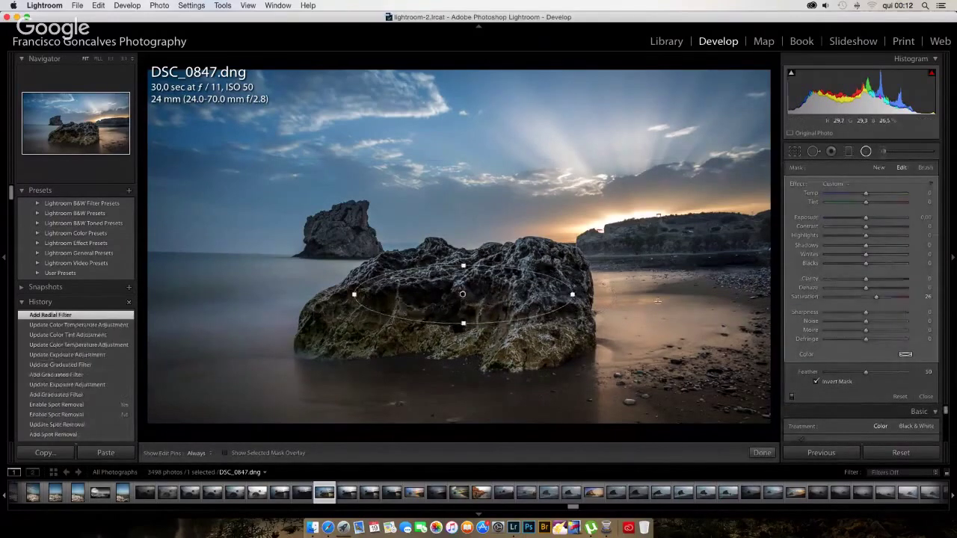
drag(869, 219, 871, 219)
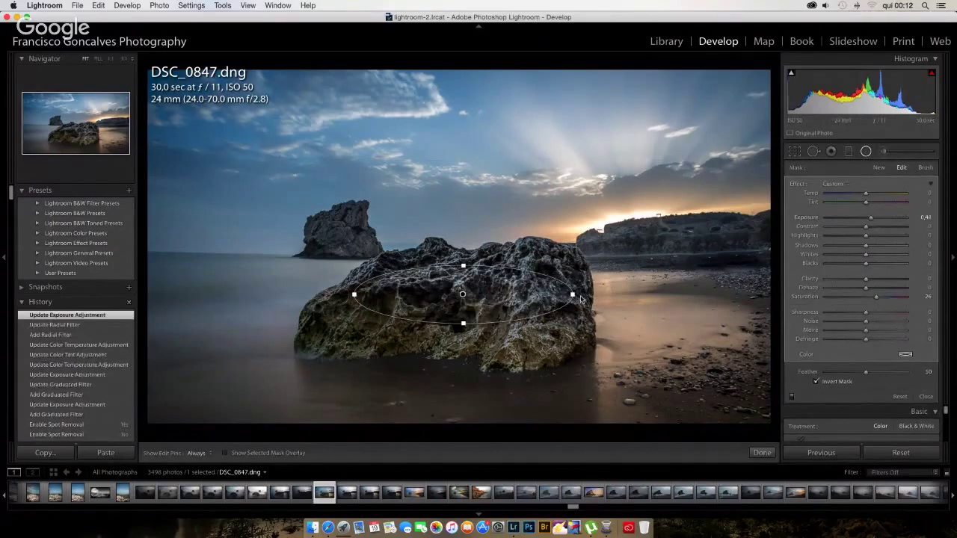
drag(464, 323, 470, 352)
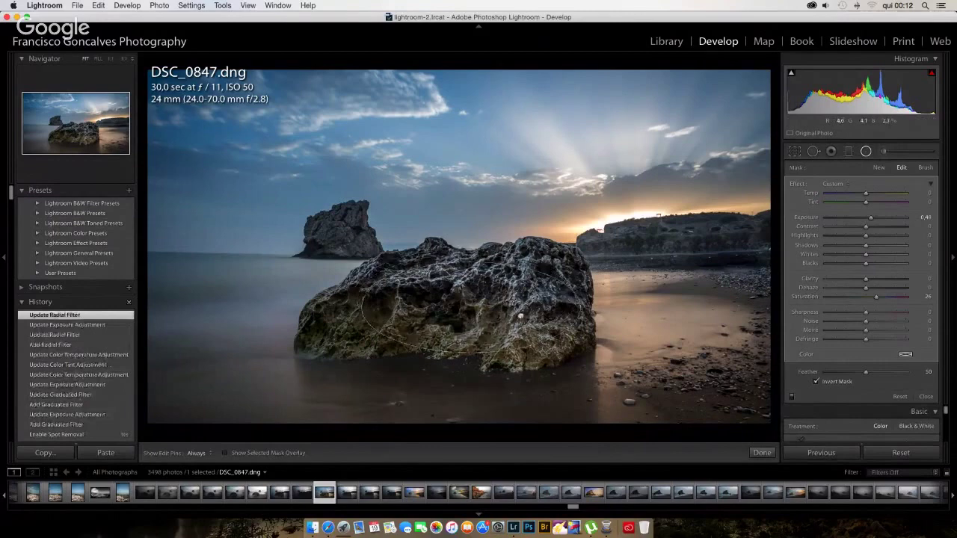
click(815, 381)
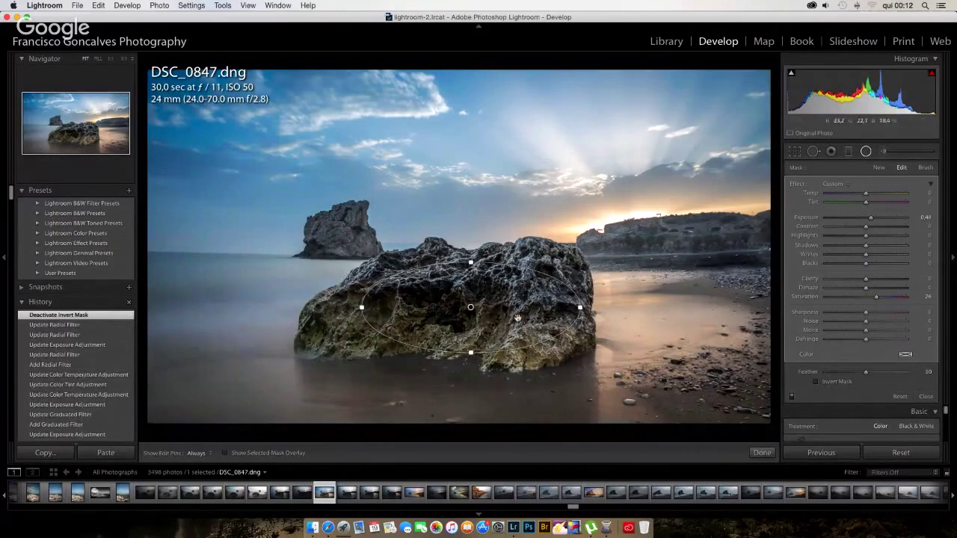
click(815, 383)
drag(503, 303, 503, 292)
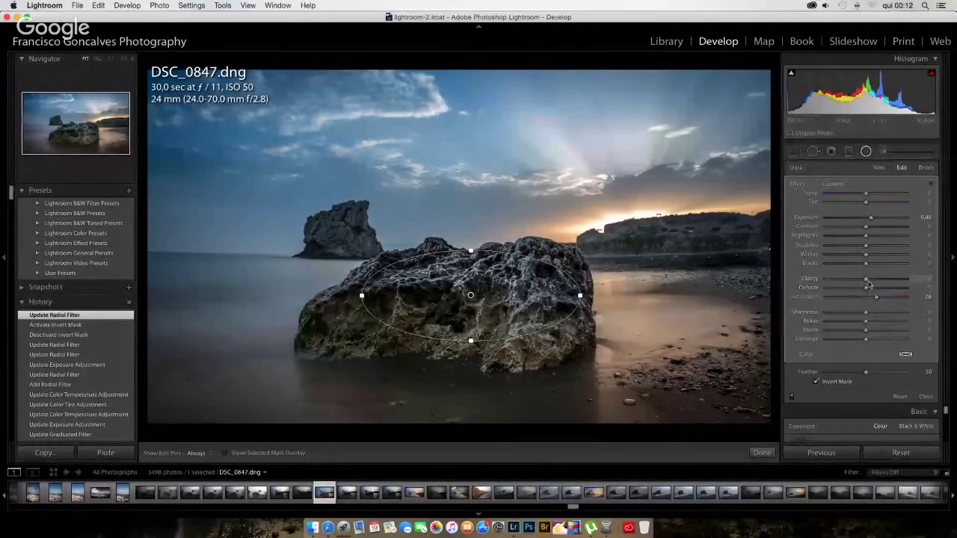
drag(866, 278, 879, 282)
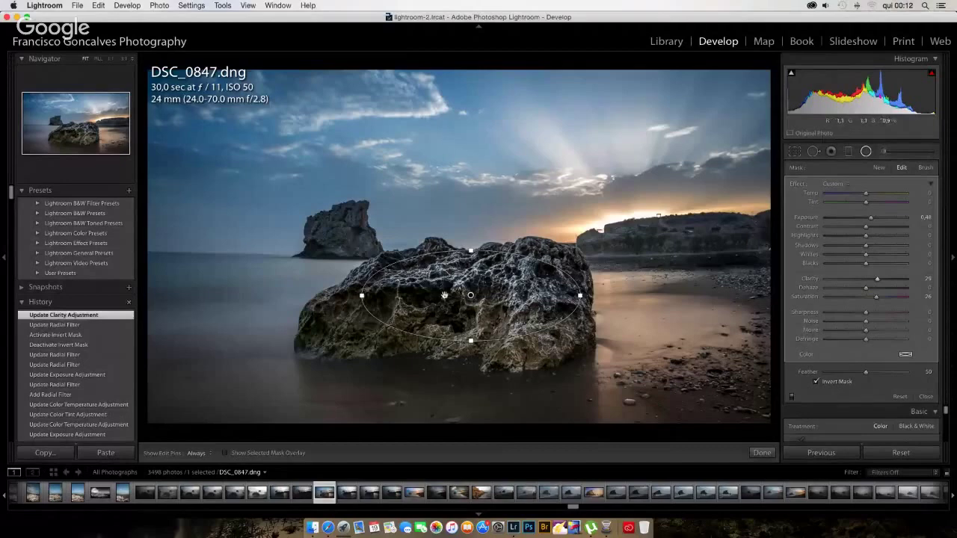
Duplicate the rock's radial filter, shrink the copy to fit the distant sea rock, and finish the radial filter edits
right_click(470, 281)
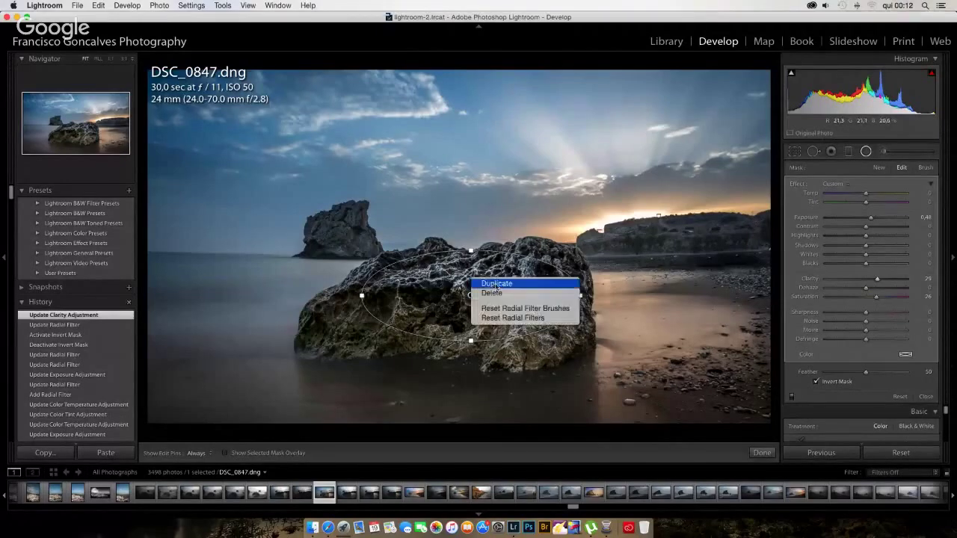
click(482, 280)
drag(470, 296, 362, 237)
drag(472, 238, 390, 238)
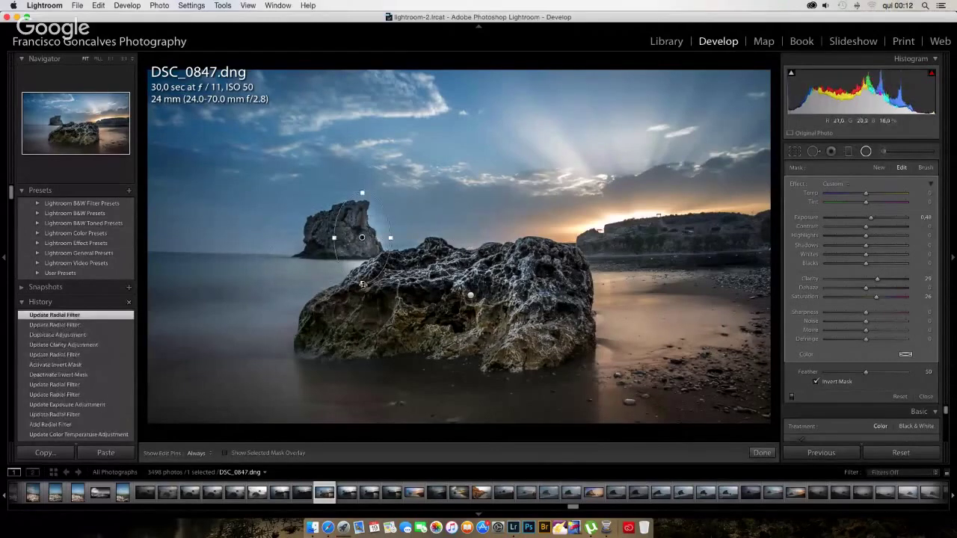
drag(362, 282, 340, 242)
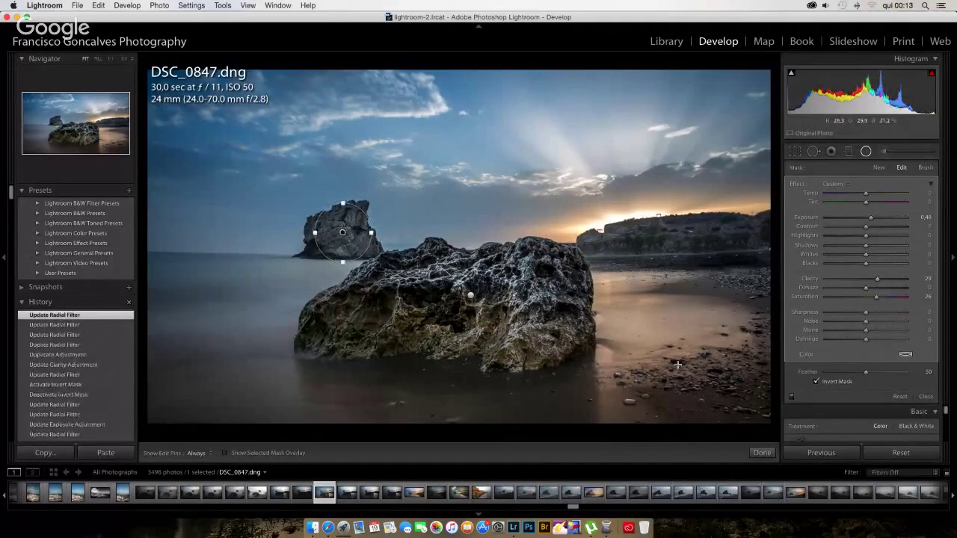
click(761, 452)
Paint a warm brush adjustment over the sunset sky and cliff with Temp 48 and Saturation 33, and set its Tint to 18
click(883, 152)
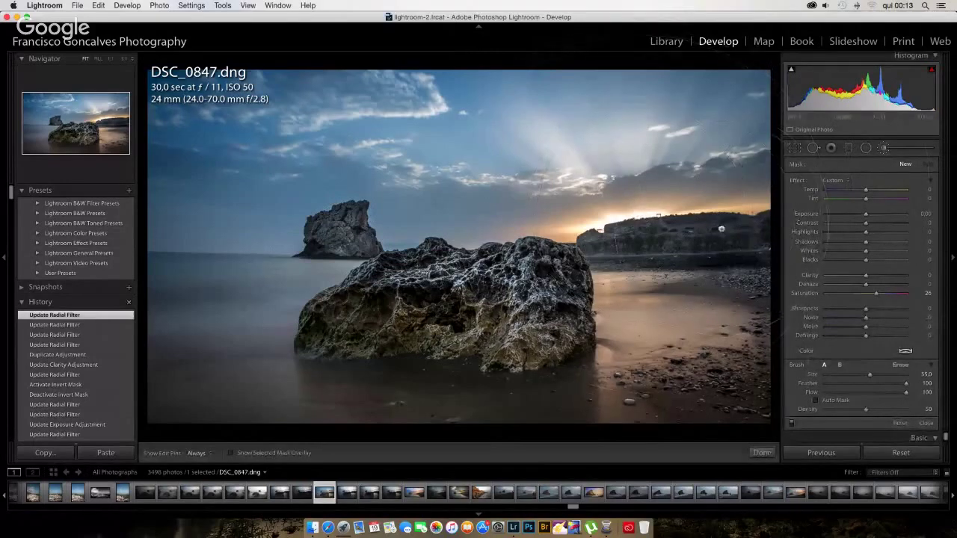
drag(722, 220, 654, 205)
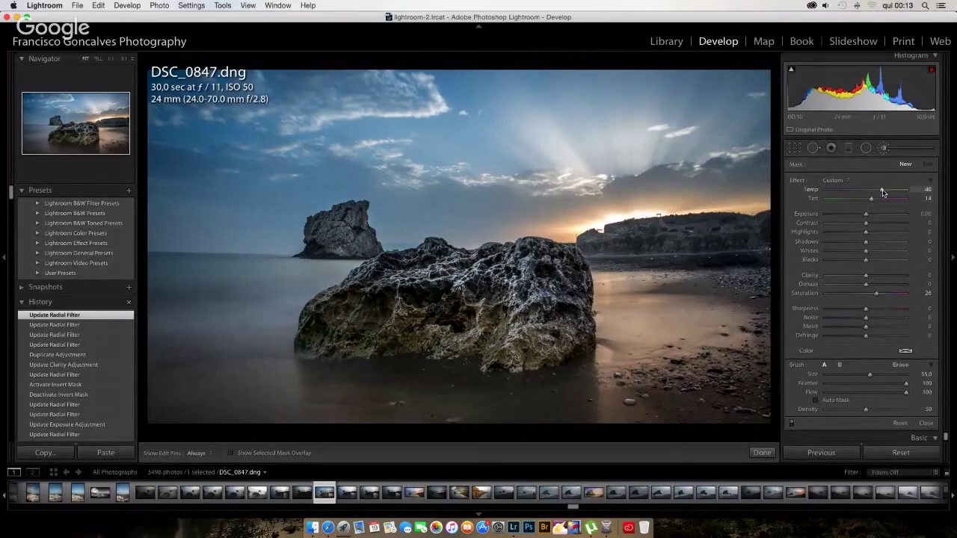
drag(885, 192, 887, 192)
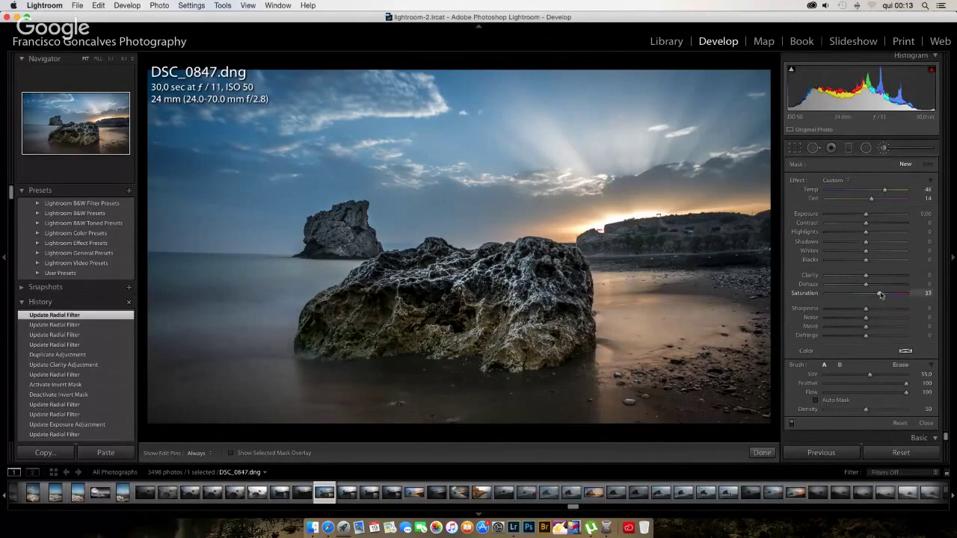
key(h)
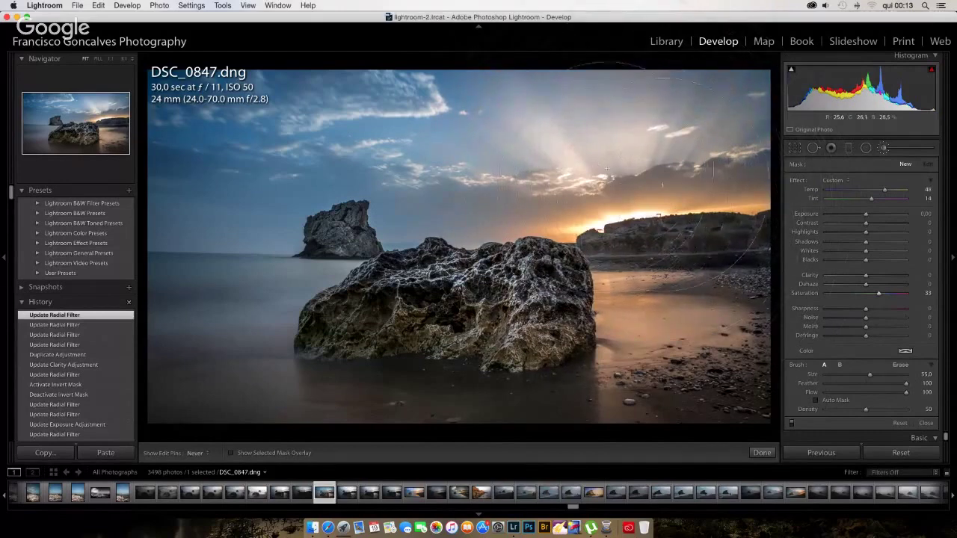
key(h)
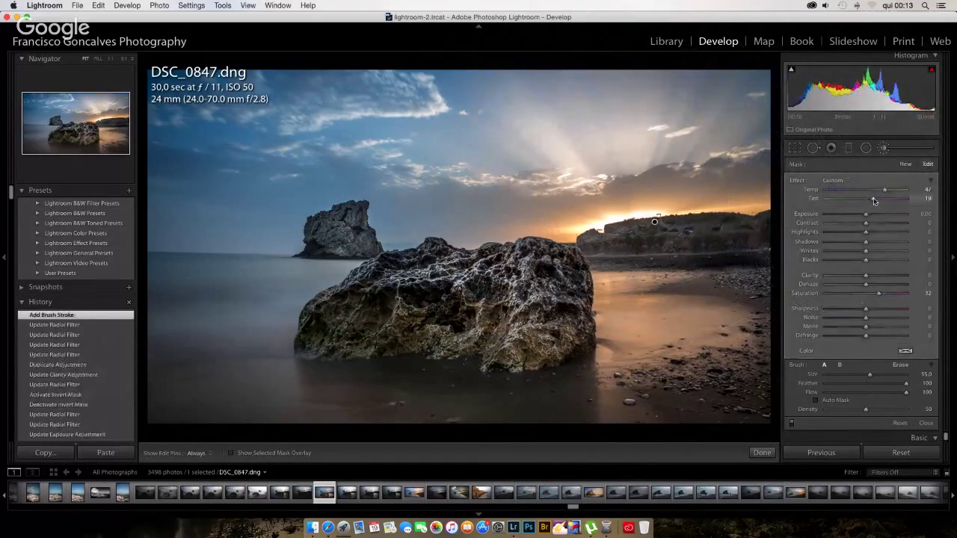
click(873, 200)
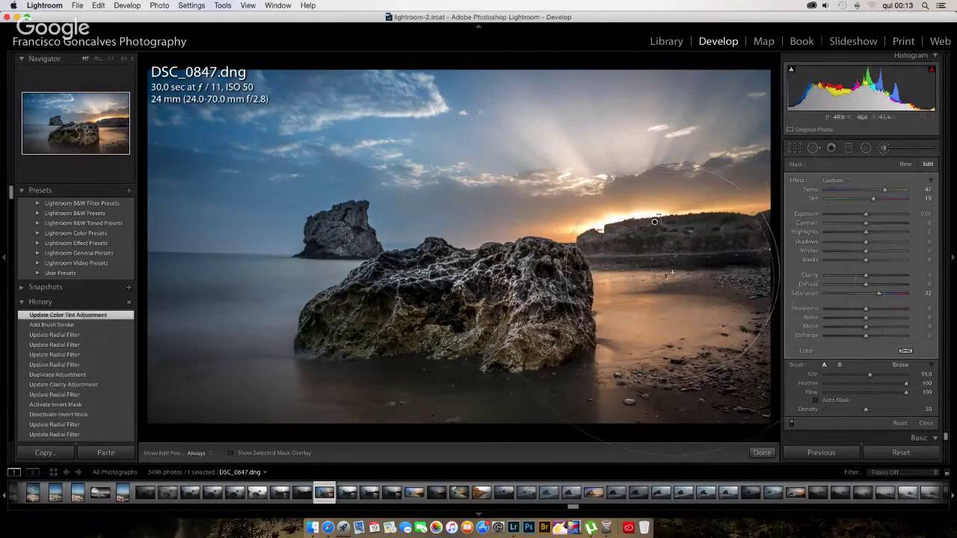
Extend the warm brush adjustment with the size 55 brush over the wet beach and the sky around the sunset
key(h)
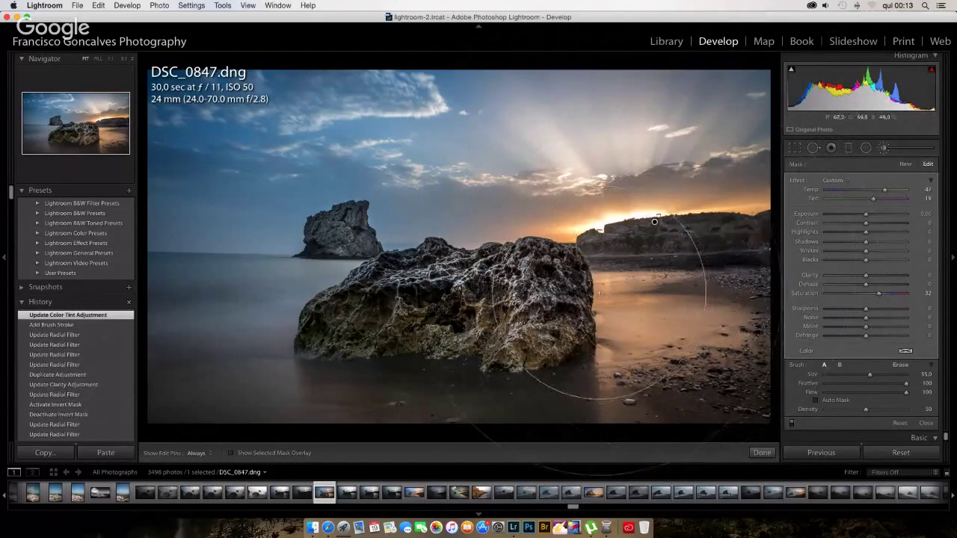
mouse_move(639, 260)
mouse_down()
mouse_move(662, 226)
mouse_move(663, 183)
mouse_move(683, 168)
mouse_up()
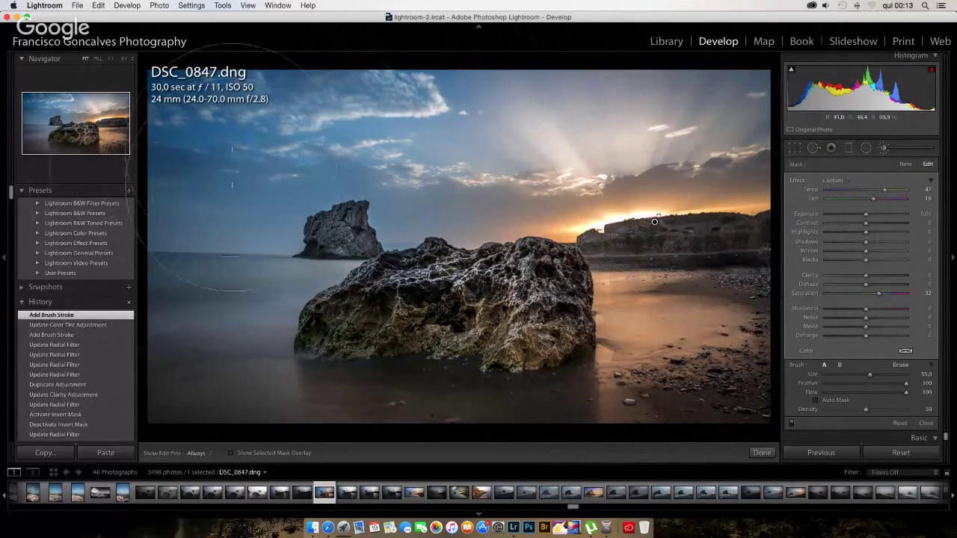
key(h)
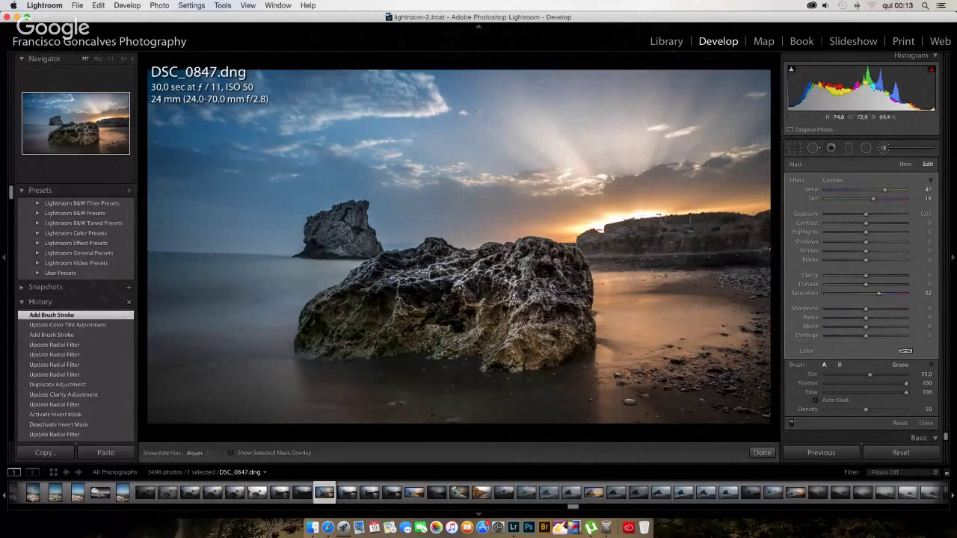
key(h)
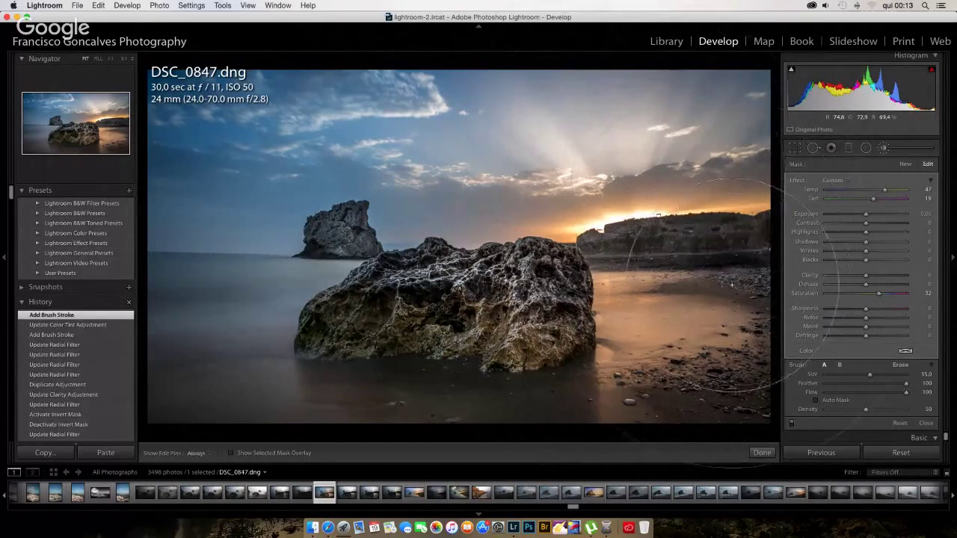
Paint the warm adjustment with smaller brushes over the foreground rock and, at size 17, the distant sea rock, and finish the brush edit
scroll(672, 336, down, 3)
mouse_move(416, 309)
mouse_down()
mouse_move(514, 306)
mouse_move(403, 302)
mouse_up()
scroll(389, 269, down, 2)
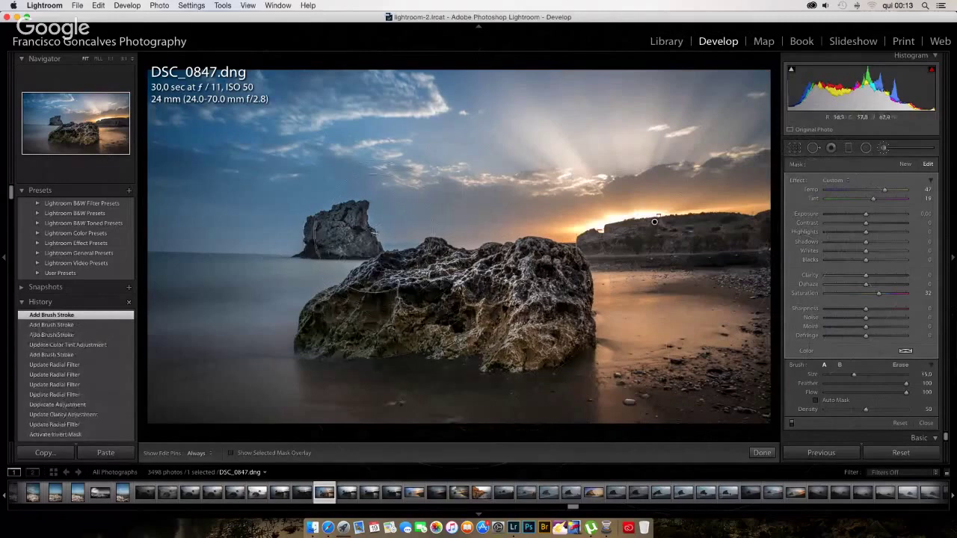
scroll(367, 233, down, 1)
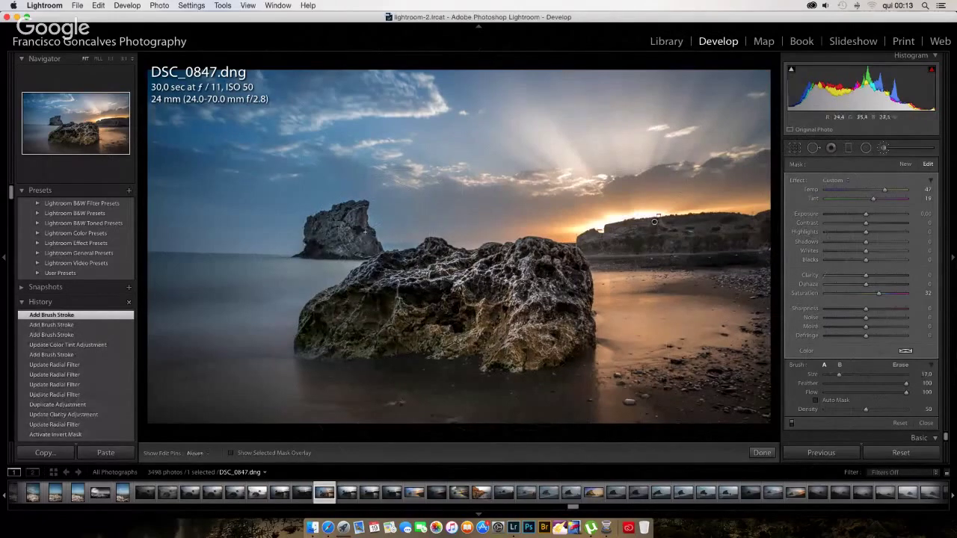
drag(365, 232, 348, 224)
key(h)
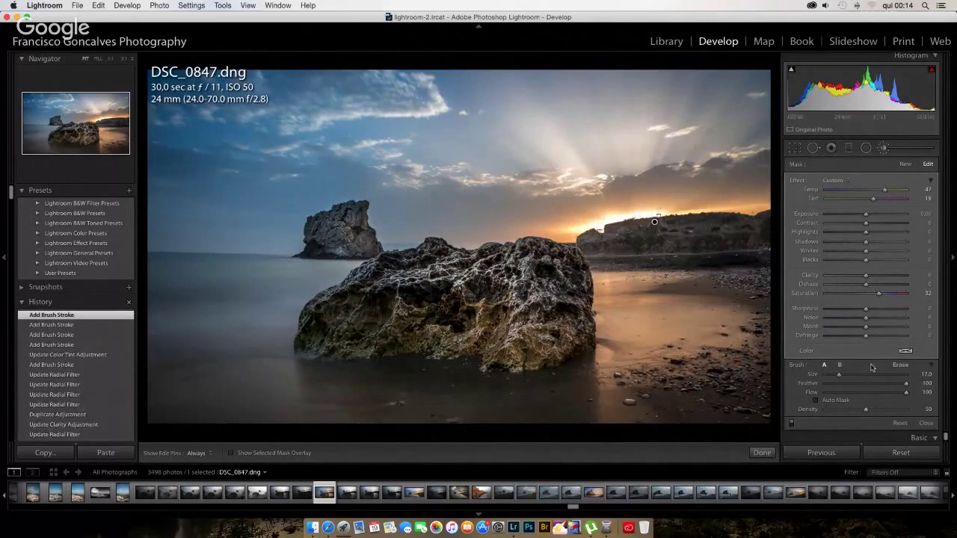
click(771, 455)
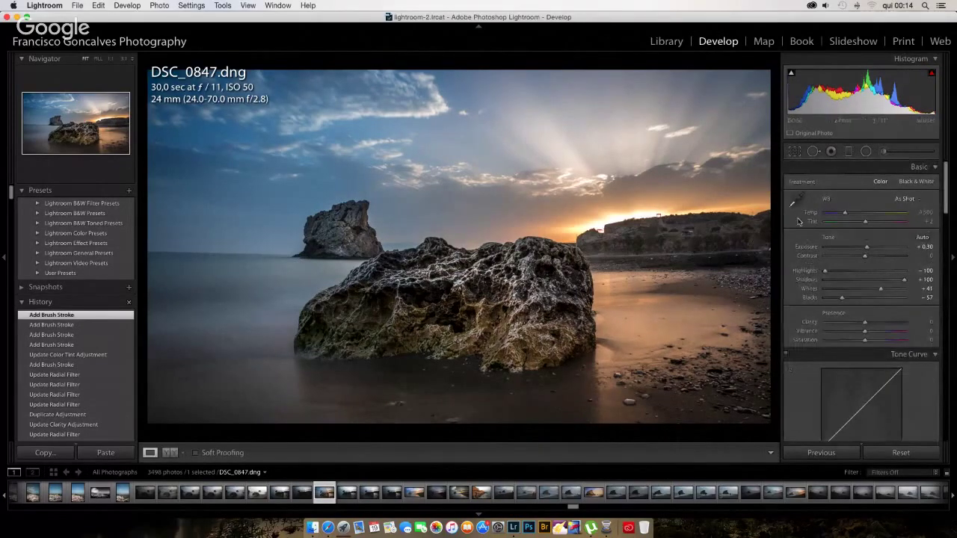
Darken the cliff below the sunset with a new brush adjustment at Exposure −0.69 and brush size 17
click(882, 151)
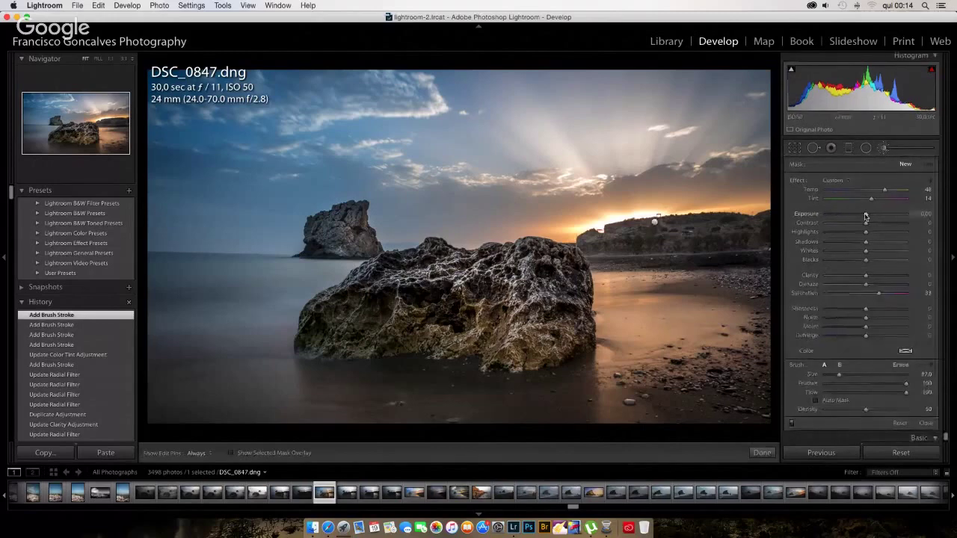
drag(865, 215, 861, 216)
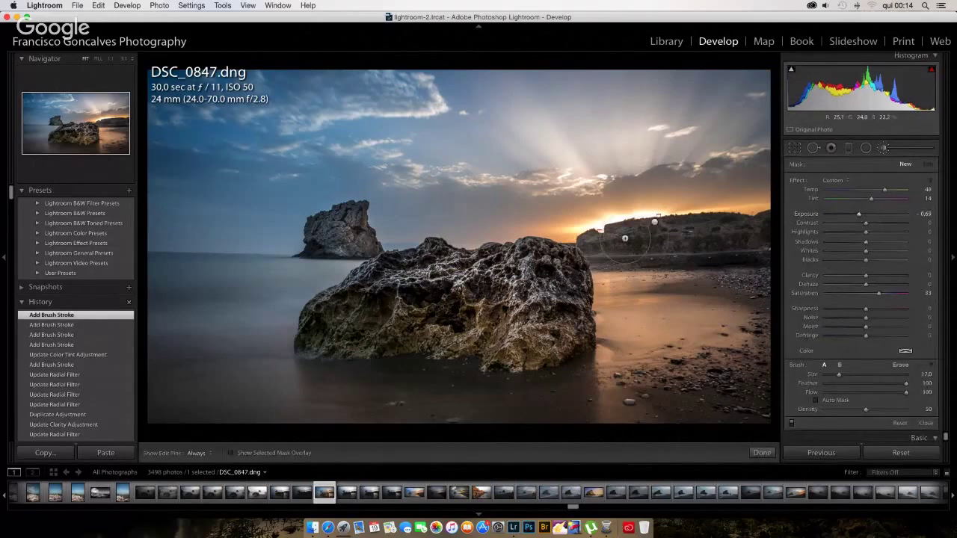
key(h)
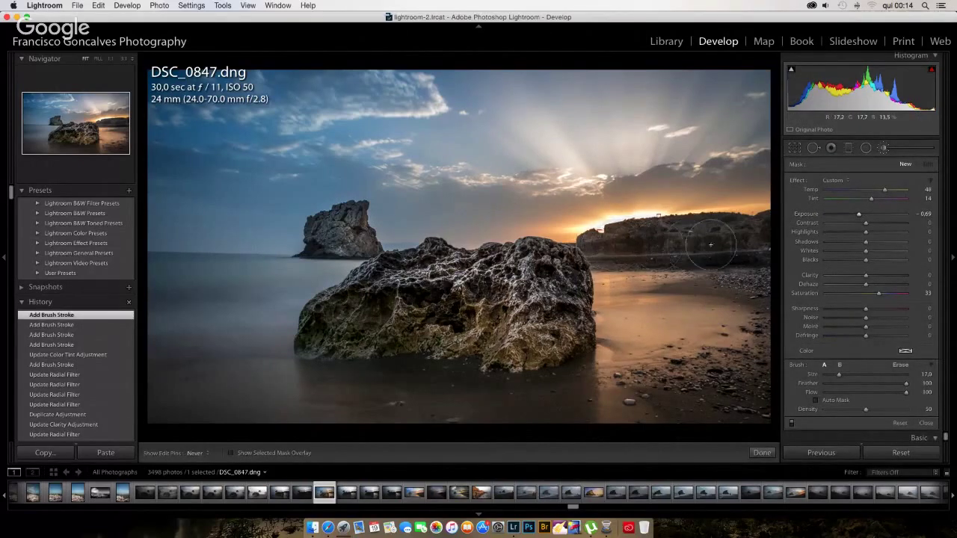
key(h)
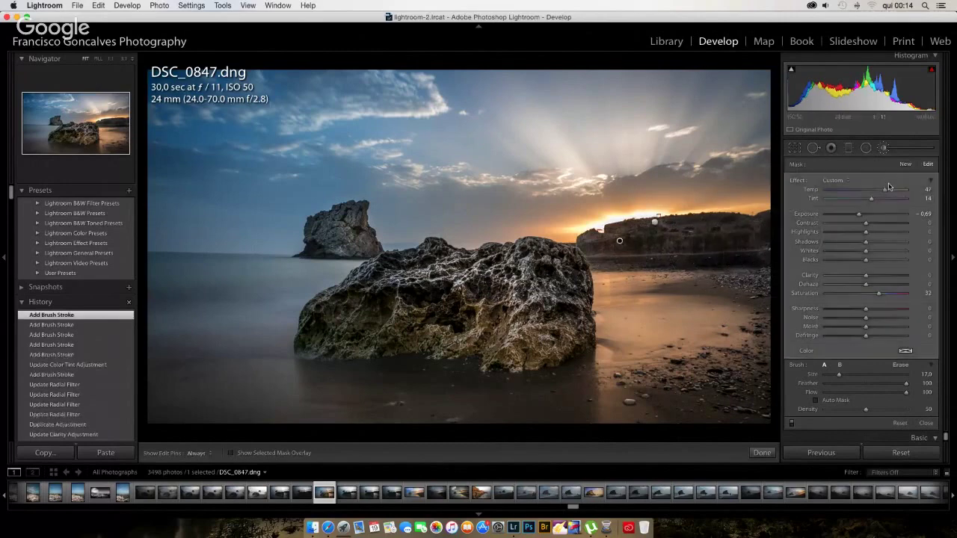
Set the cliff brush adjustment to Temp 3 and Tint 0, and extend it along the cliff and shoreline with brush size 12
drag(884, 189, 866, 202)
key(h)
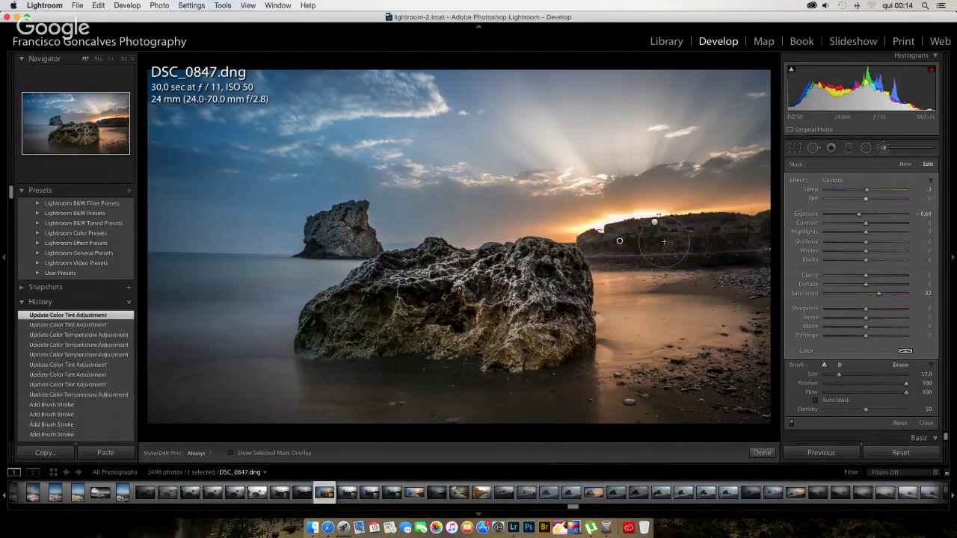
key(bracketleft)
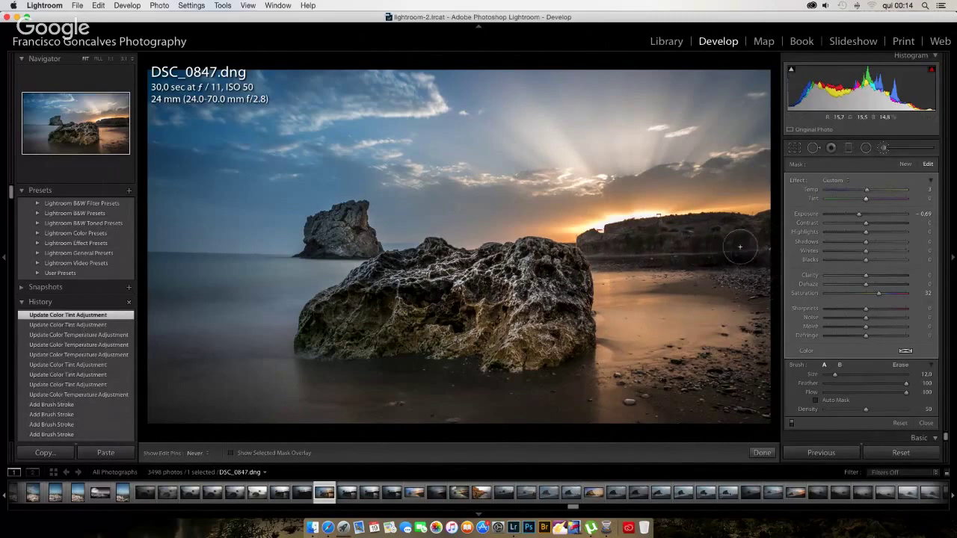
mouse_move(621, 246)
mouse_down()
mouse_move(747, 248)
mouse_move(755, 281)
mouse_up()
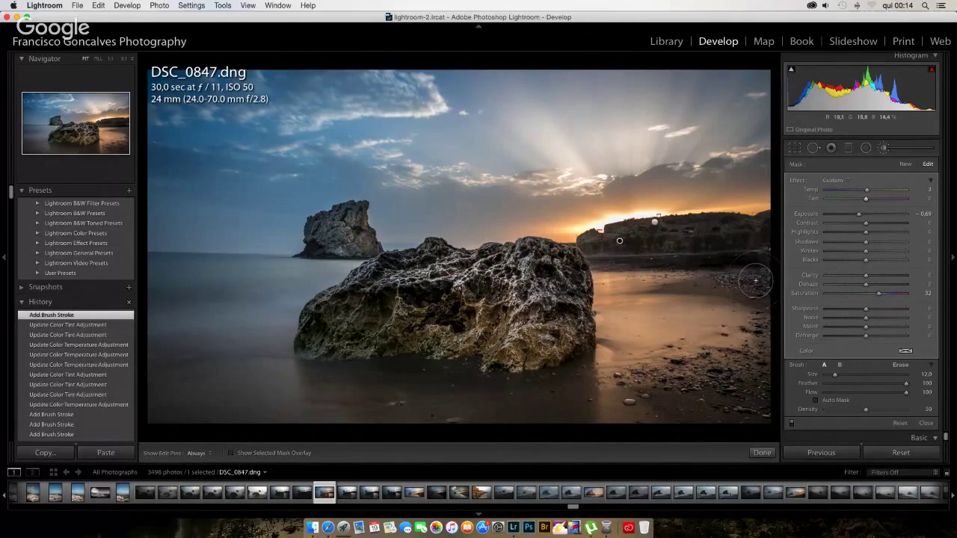
click(885, 148)
Brighten the sea beside the foreground rock with a new brush adjustment at Exposure 0.40
click(885, 148)
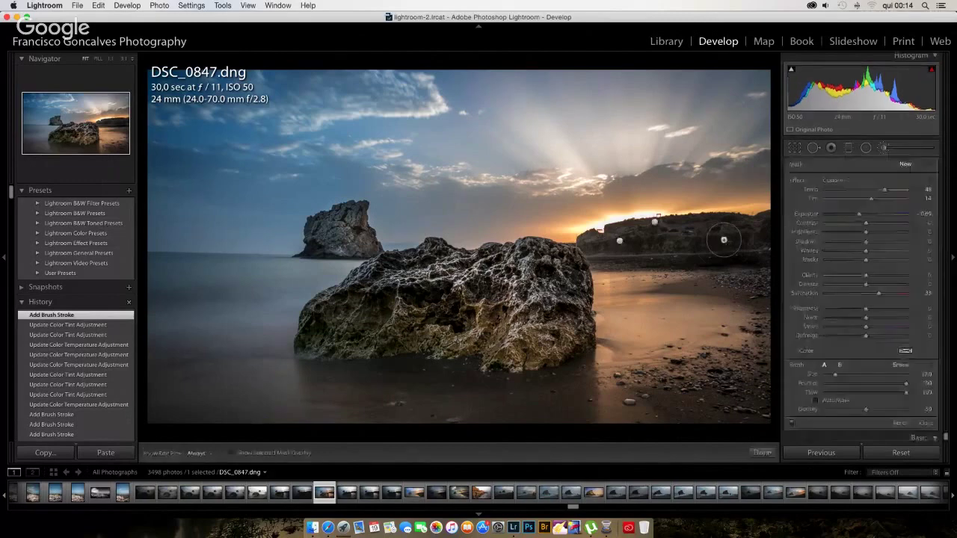
drag(859, 214, 868, 216)
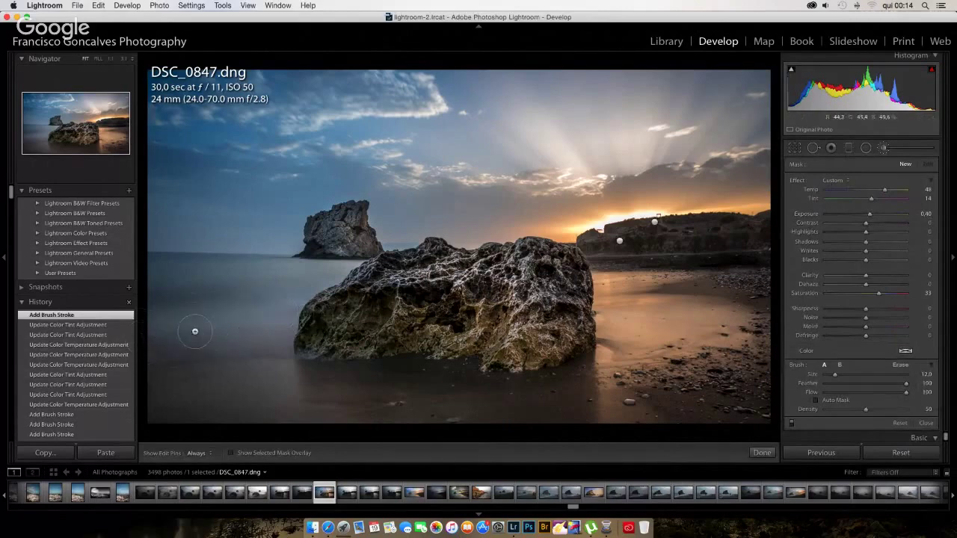
key(h)
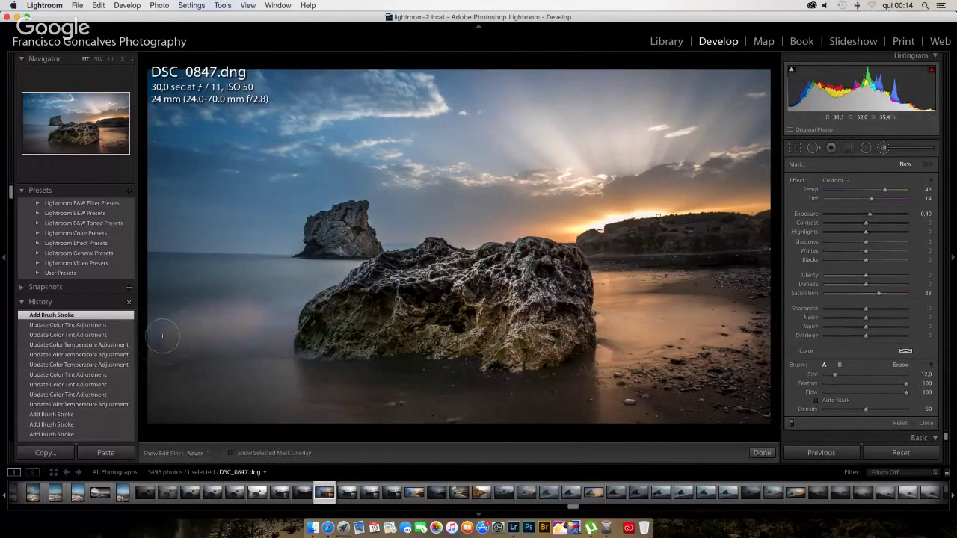
drag(291, 314, 295, 312)
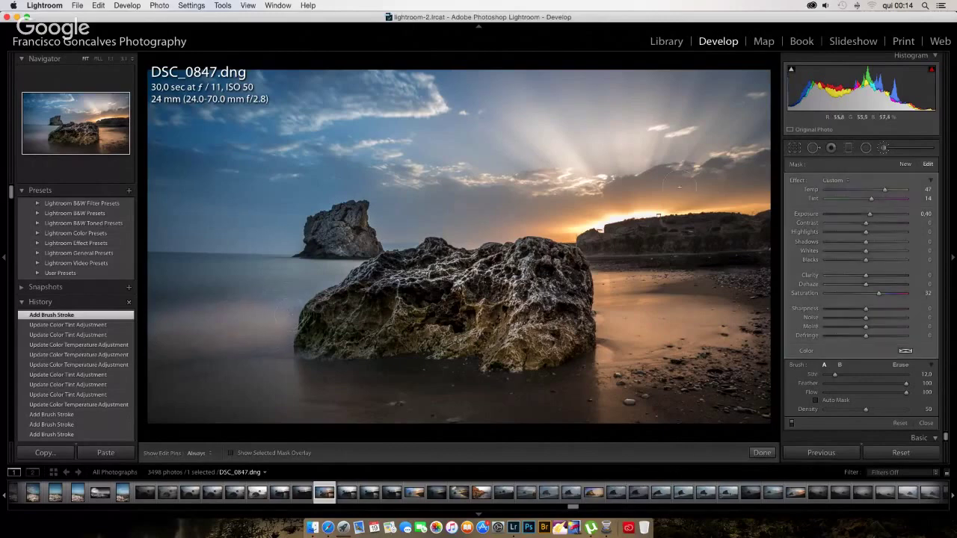
Reset Temp and Tint of the sea brush adjustment to 0, extend it over the water beside the foreground rock, and set Exposure to 0.64
key(alt)
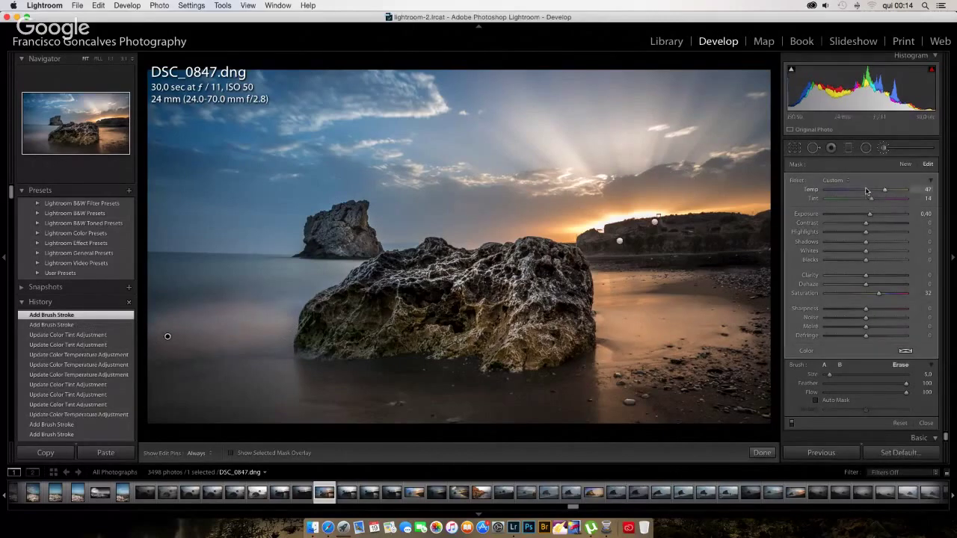
drag(865, 191, 865, 191)
double_click(867, 200)
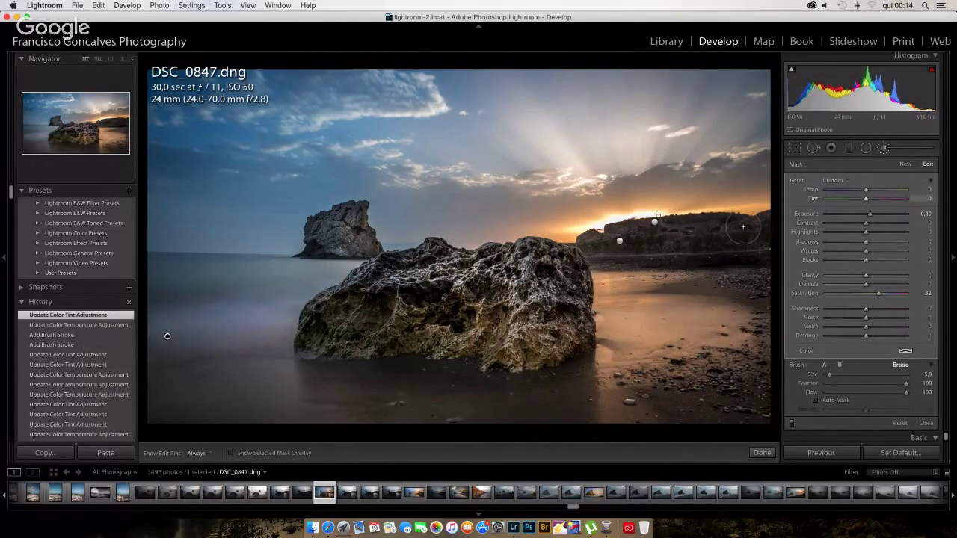
key(h)
drag(233, 324, 304, 310)
drag(872, 221, 875, 218)
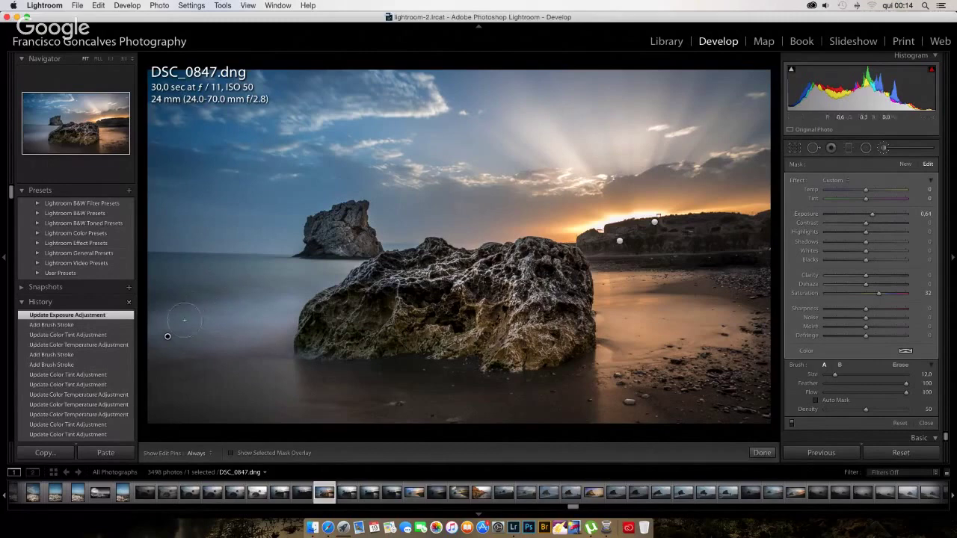
Paint the brightening brush adjustment at size 12 across the sea and the wet sand around the foreground rock
key(h)
mouse_move(196, 328)
mouse_down()
mouse_move(214, 352)
mouse_move(432, 385)
mouse_move(612, 374)
mouse_up()
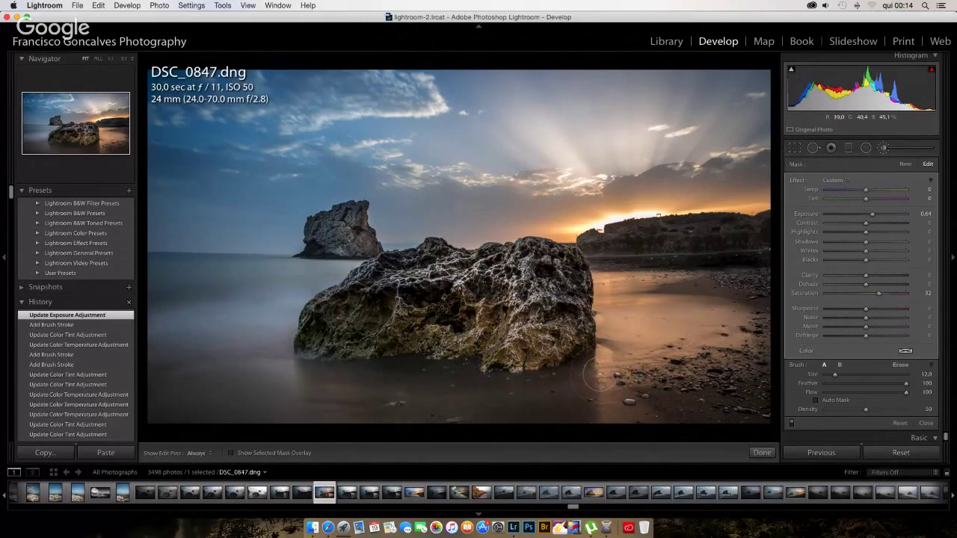
mouse_move(706, 359)
mouse_down()
mouse_move(598, 332)
mouse_move(597, 317)
mouse_move(478, 306)
mouse_move(516, 276)
mouse_up()
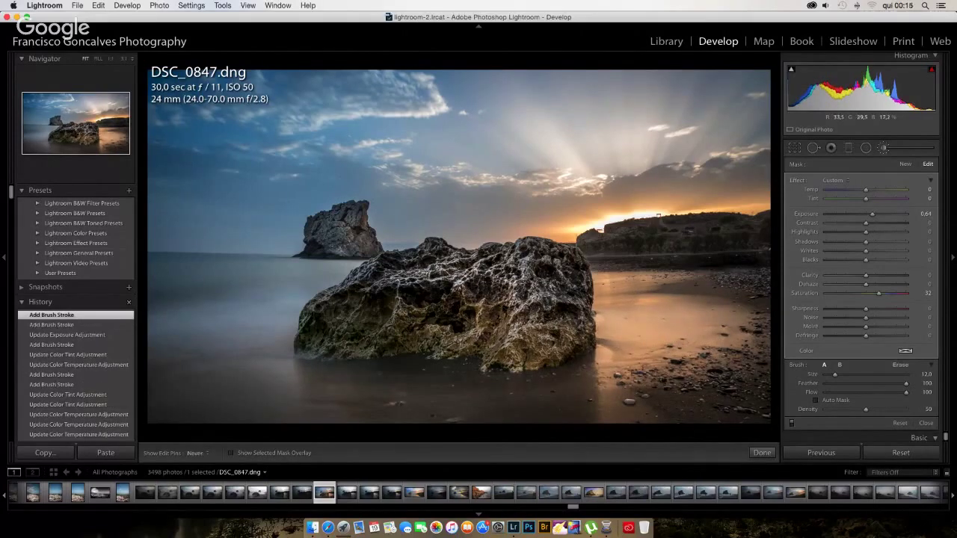
key(h)
key(h)
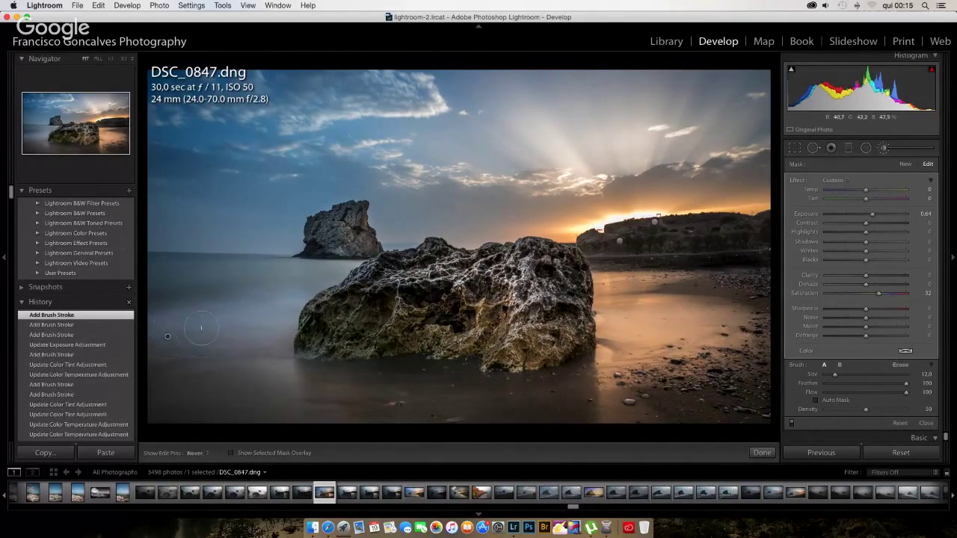
click(168, 336)
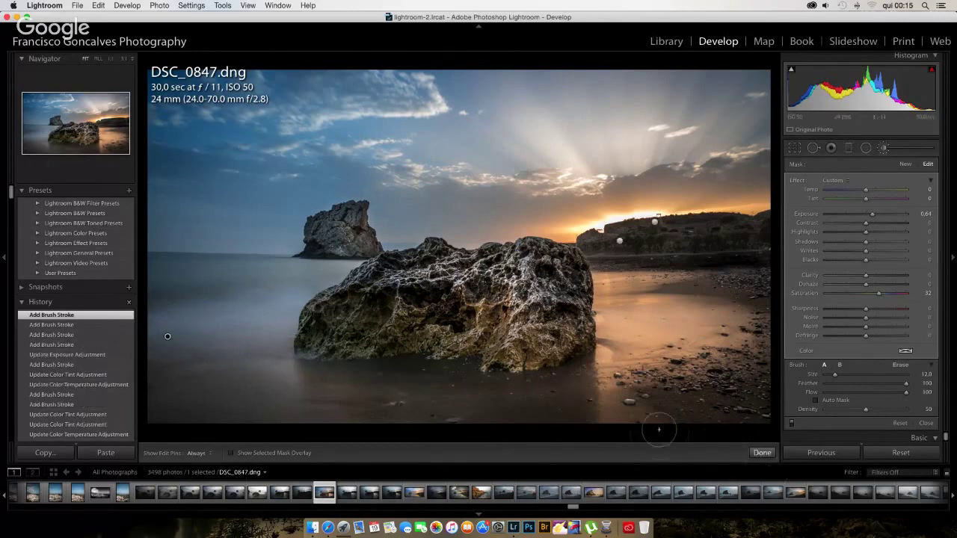
key(h)
Reset all of the photo's Develop settings and undo the reset
click(900, 453)
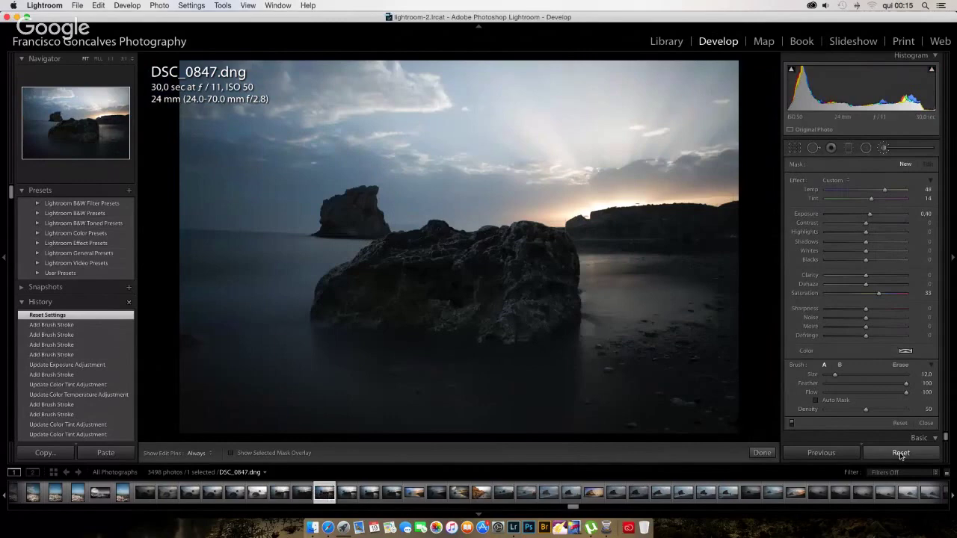
key(super+z)
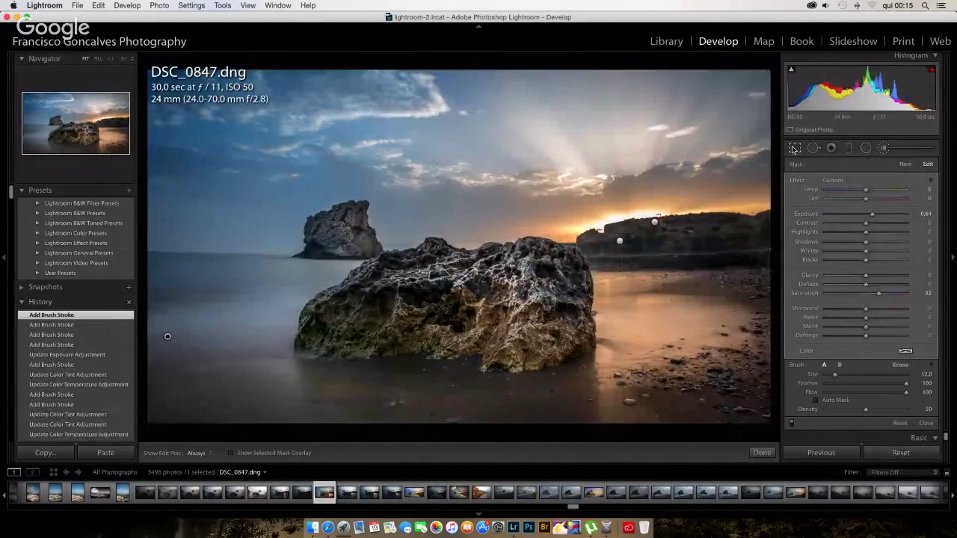
Leave the brush adjustment and set the photo's global Clarity to +4 and Vibrance to +20
click(794, 149)
click(795, 150)
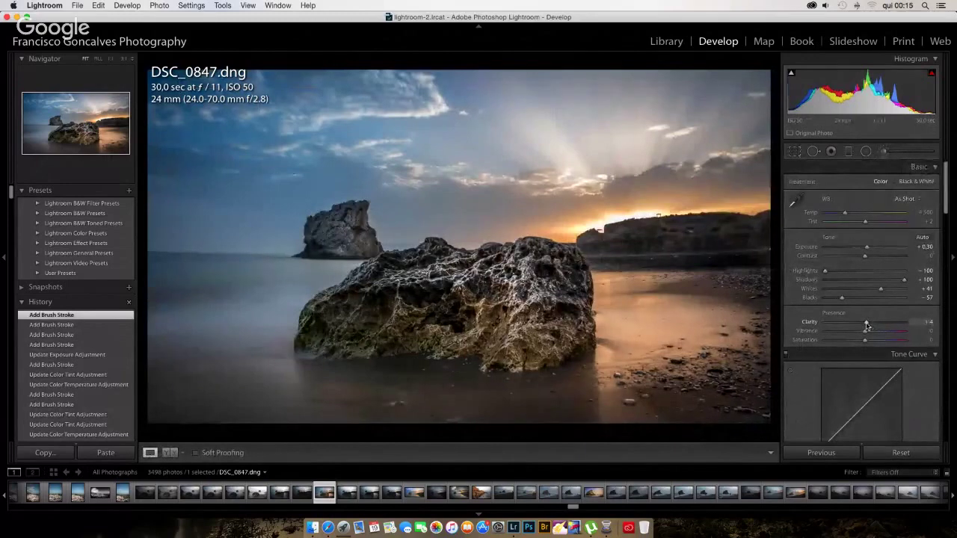
drag(869, 334, 872, 335)
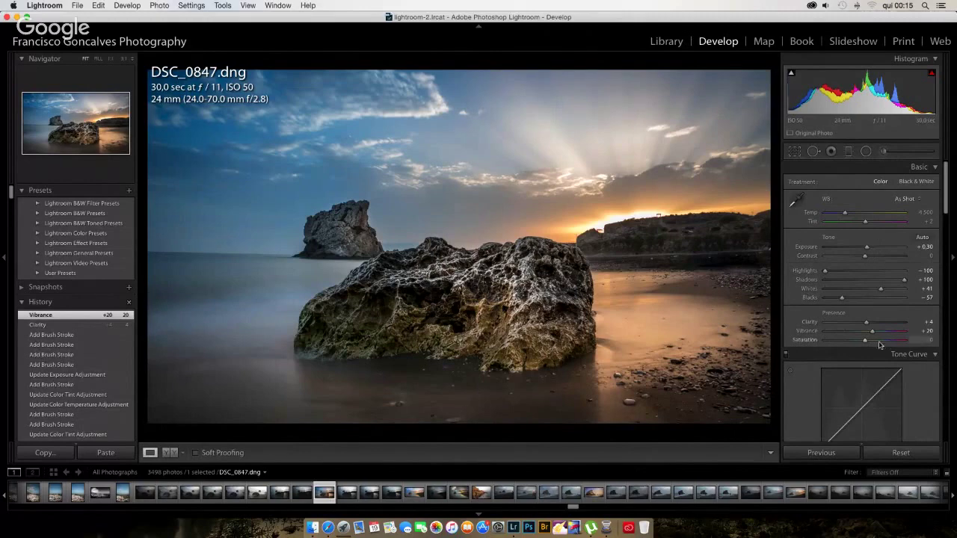
Paint a new brush adjustment with only Clarity at 38 over the foreground rock and the distant sea rock, and finish the brush edit
click(885, 152)
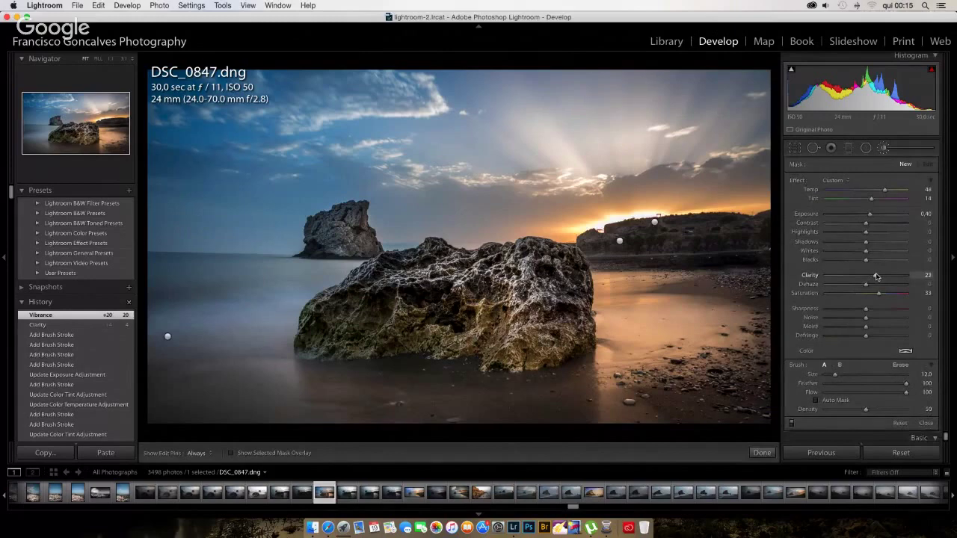
key(alt)
alt+click(799, 180)
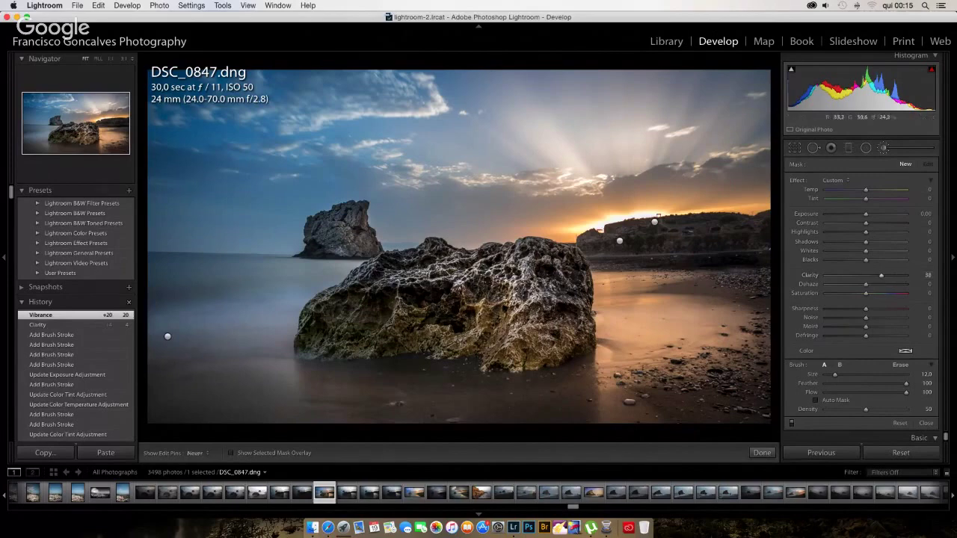
key(h)
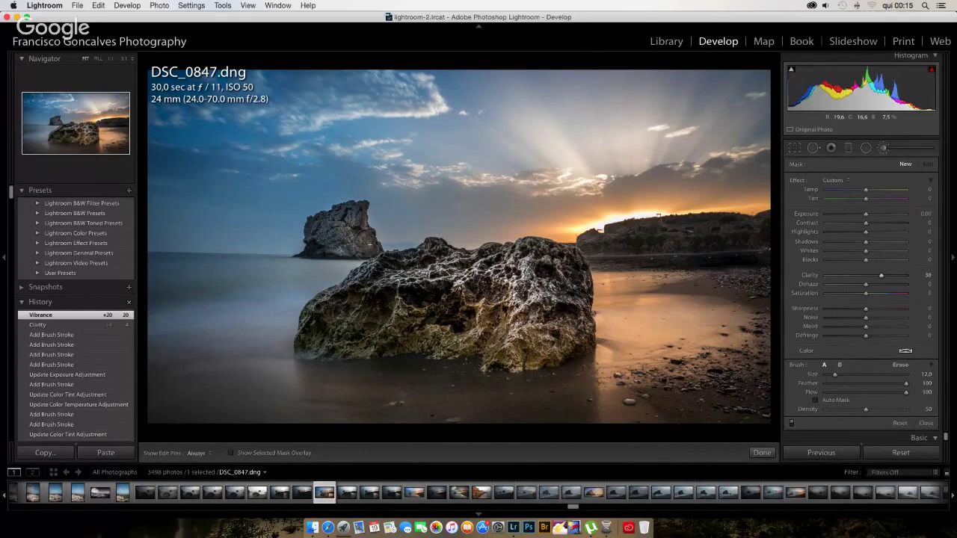
mouse_move(368, 243)
mouse_down()
mouse_move(345, 218)
mouse_move(322, 242)
mouse_up()
key(h)
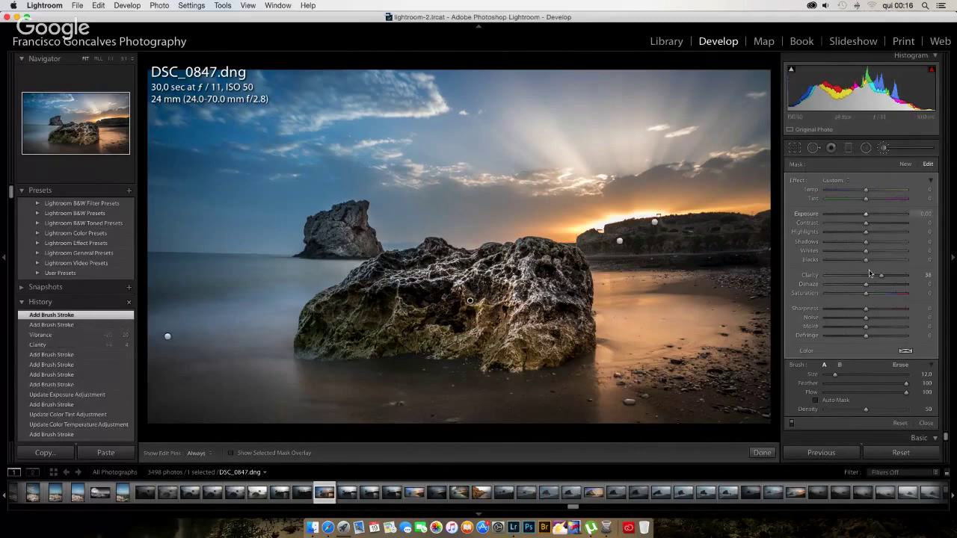
click(761, 453)
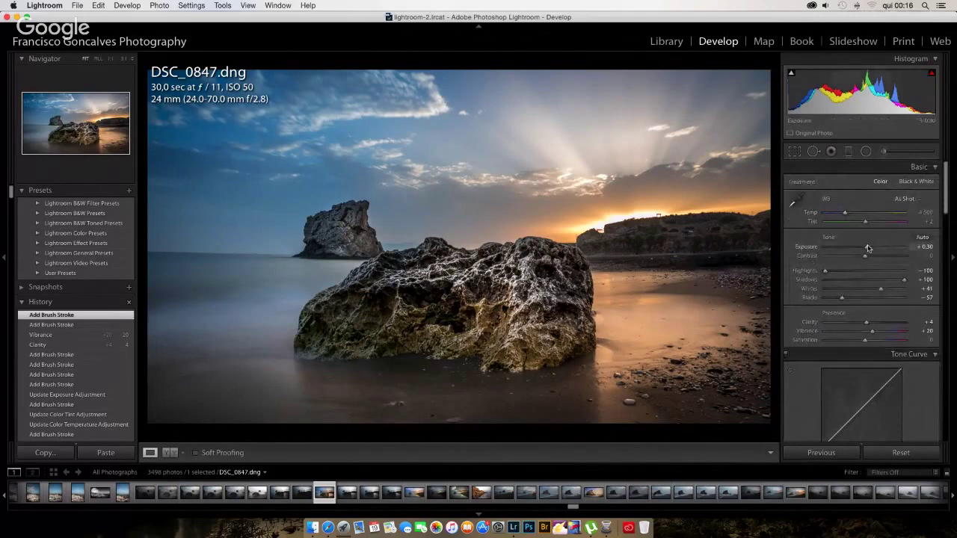
Set the photo's global Exposure to +0.36 and compare the before and after versions side by side
drag(866, 249, 868, 249)
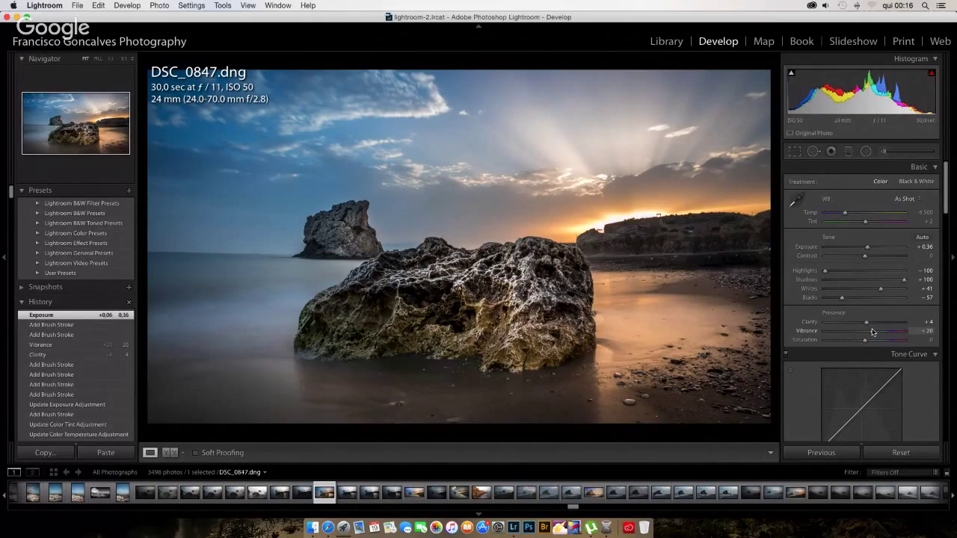
click(166, 453)
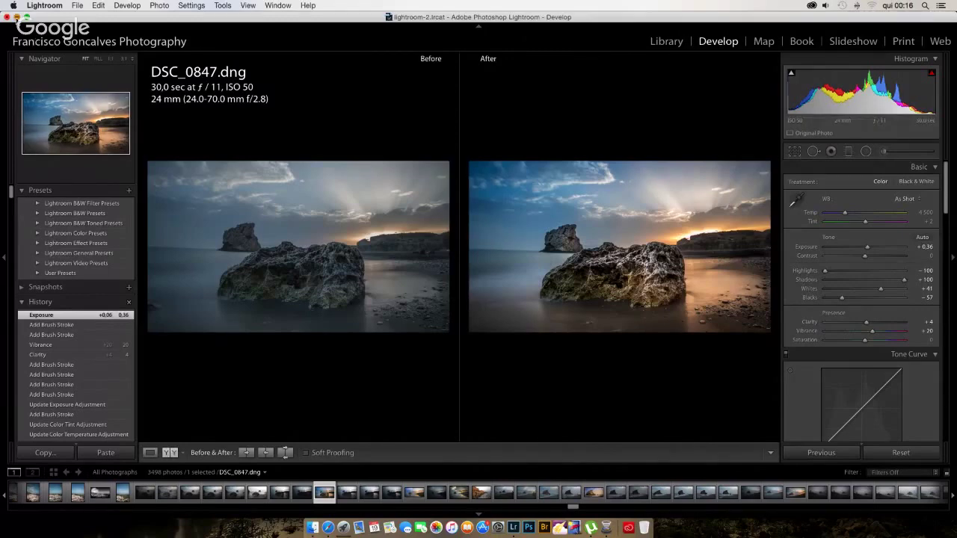
Minimize the Lightroom window and stop the live broadcast in Google Hangouts
click(16, 17)
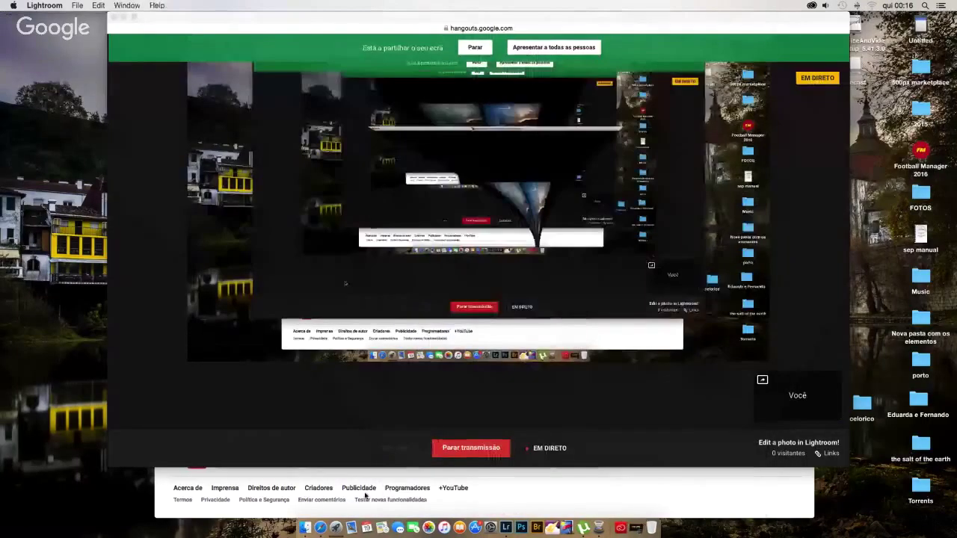
click(451, 449)
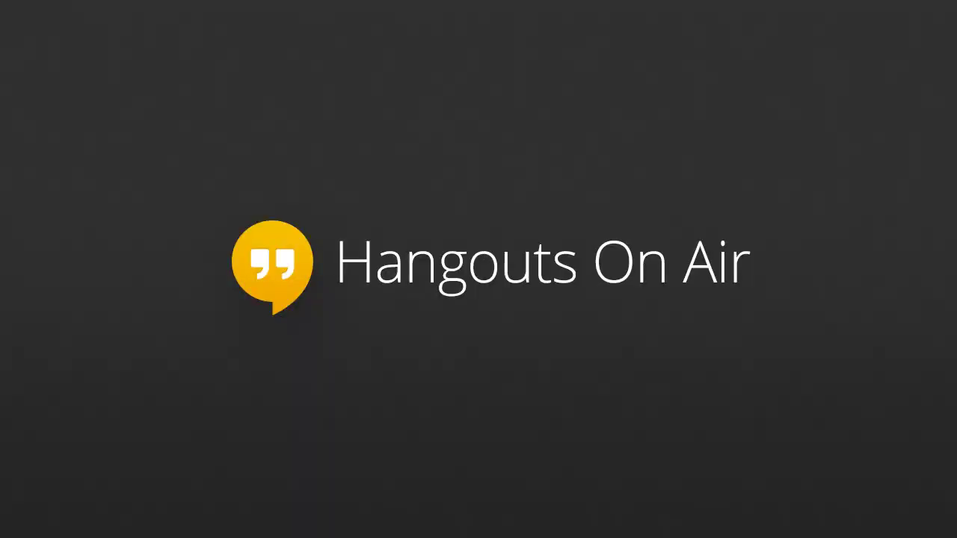